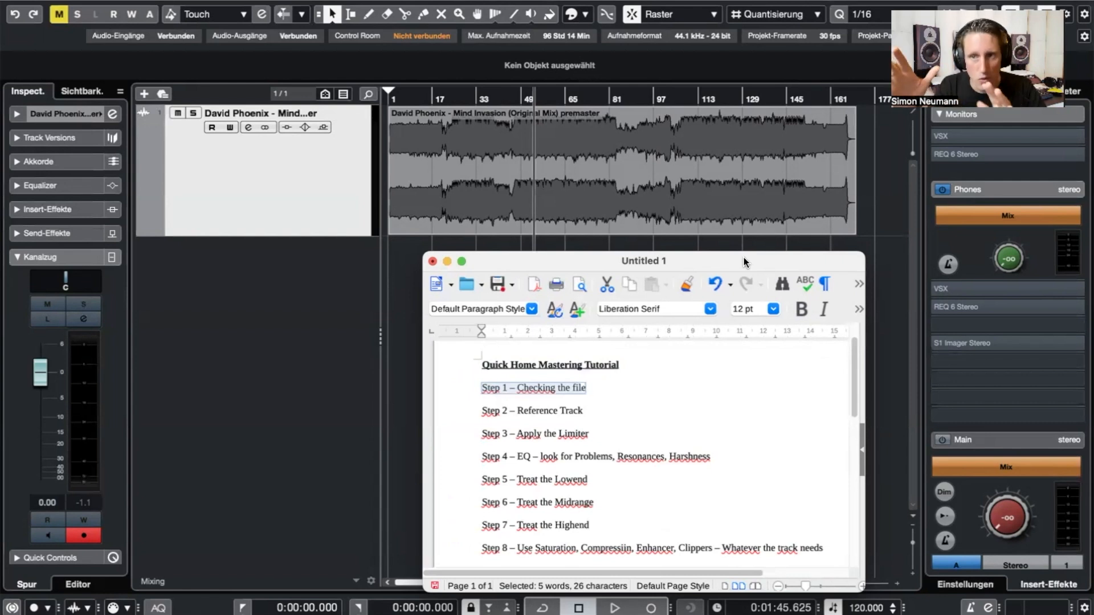
- Highlight the Step 2 – Reference Track line in the notes and search Spotlight for 'refer'
drag(583, 411, 482, 410)
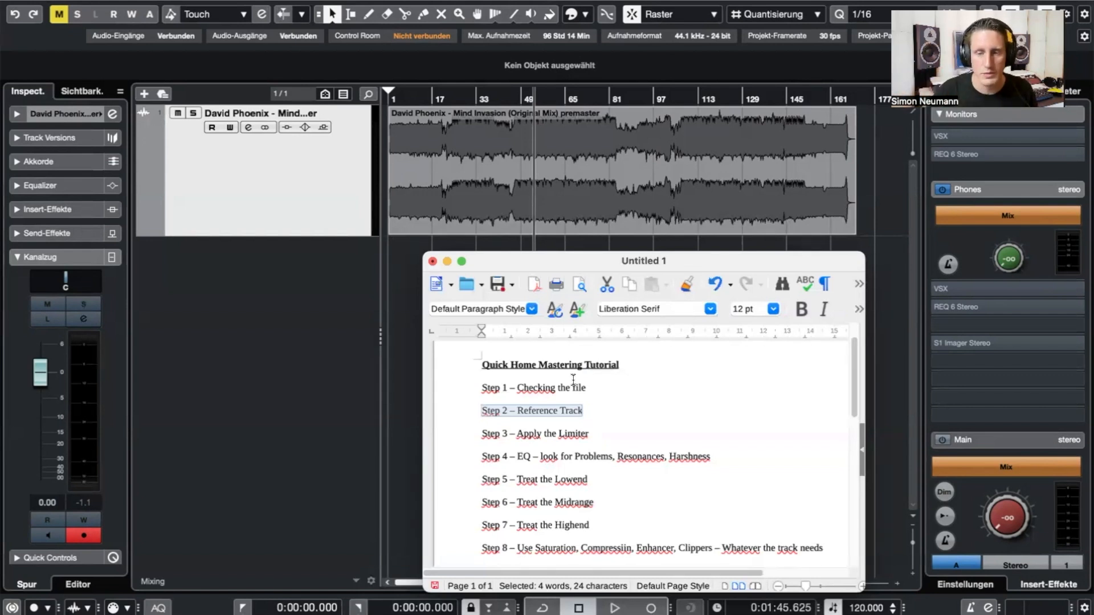
key(super+space)
text(refer)
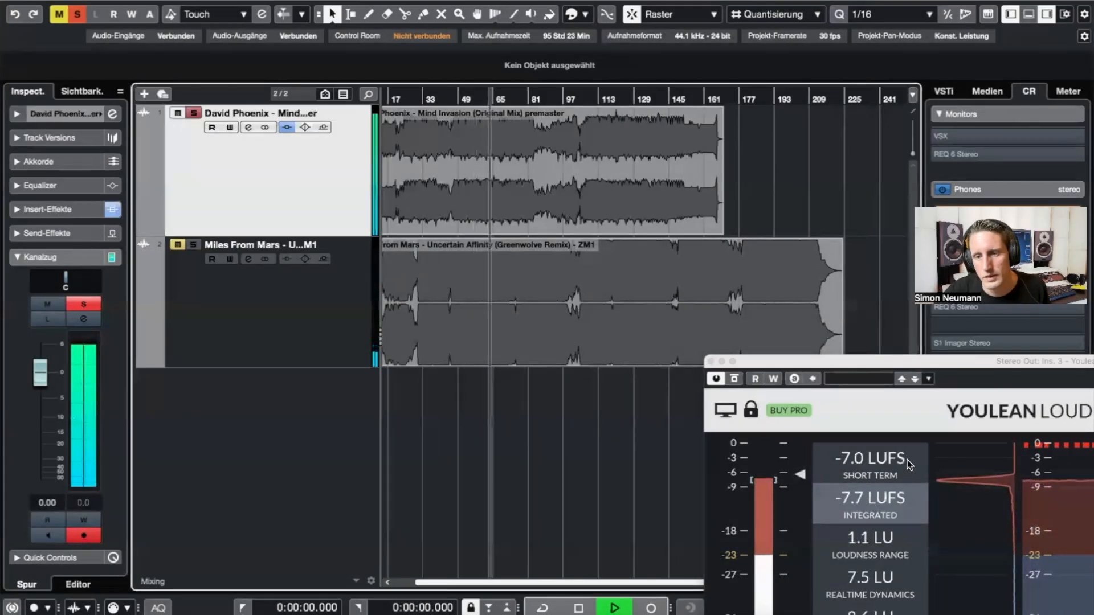
- Stop playback, close the Youlean Loudness Meter, and show all open windows in Mission Control
key(space)
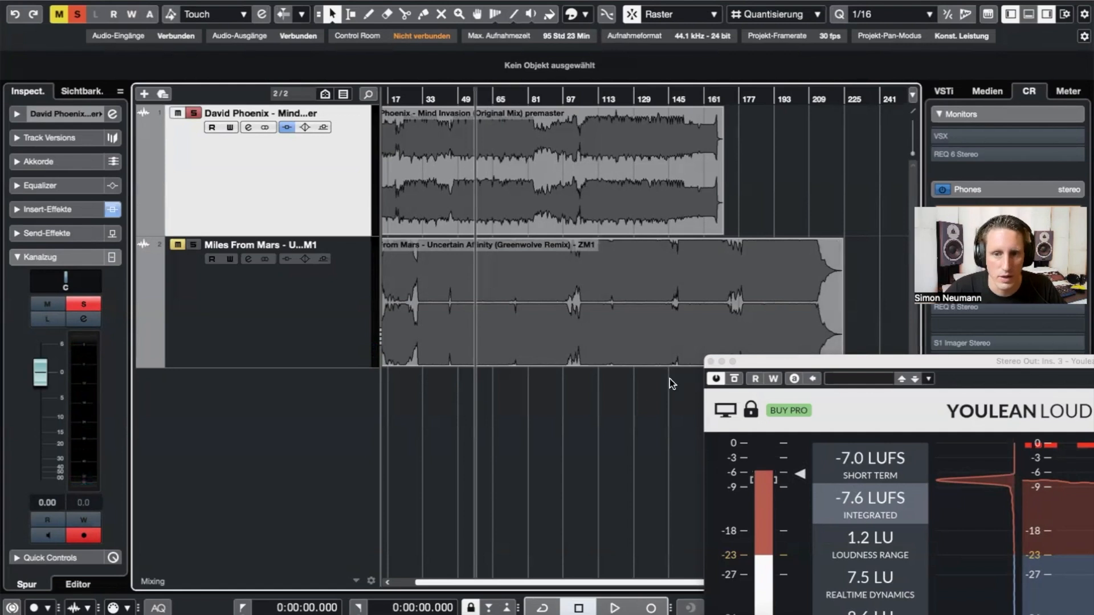
click(711, 361)
key(ctrl+Up)
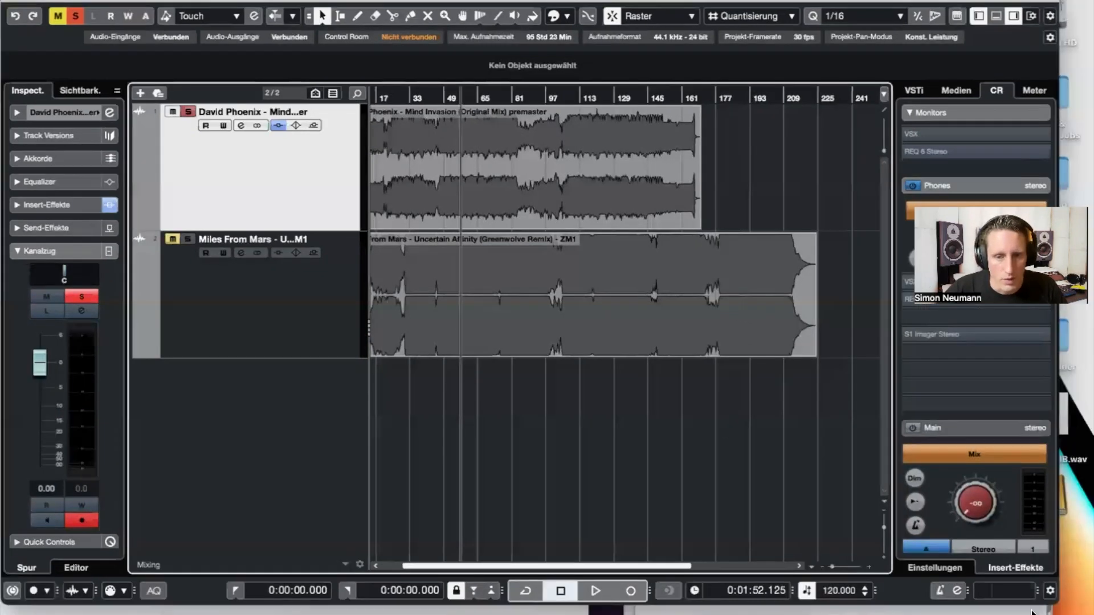
- Review all eight steps in the mastering notes, then bring Cubase back to the front
click(740, 168)
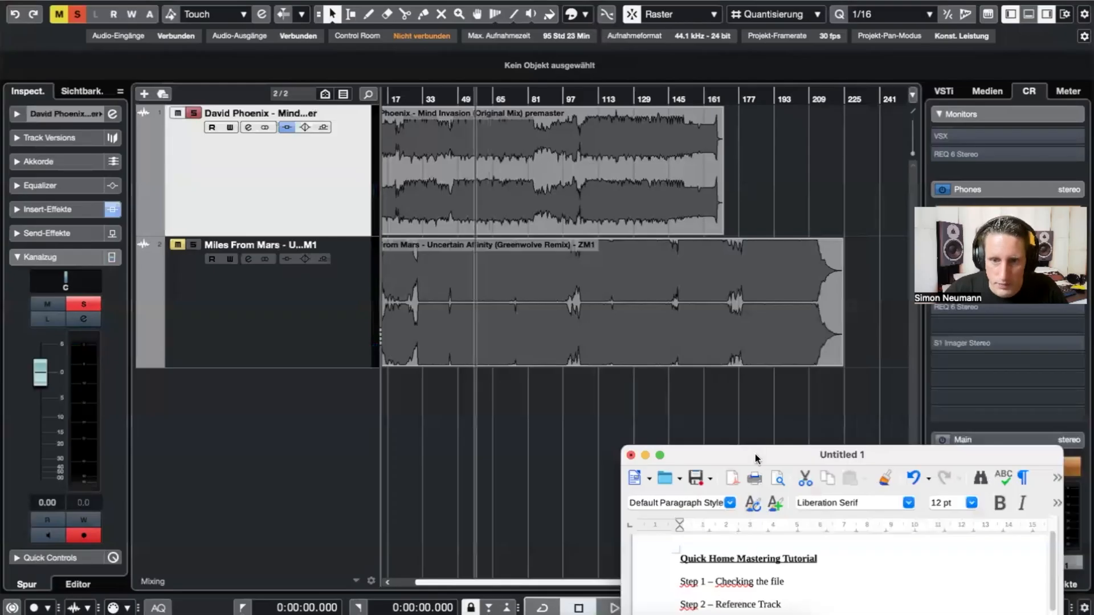
drag(753, 454, 678, 145)
click(721, 342)
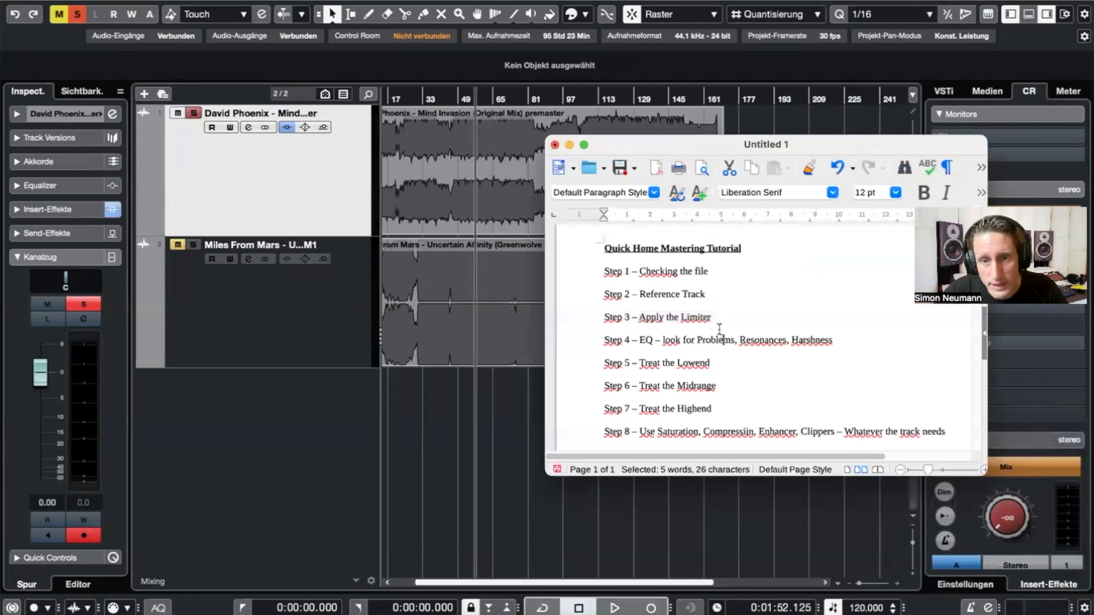
drag(621, 147, 674, 426)
click(258, 202)
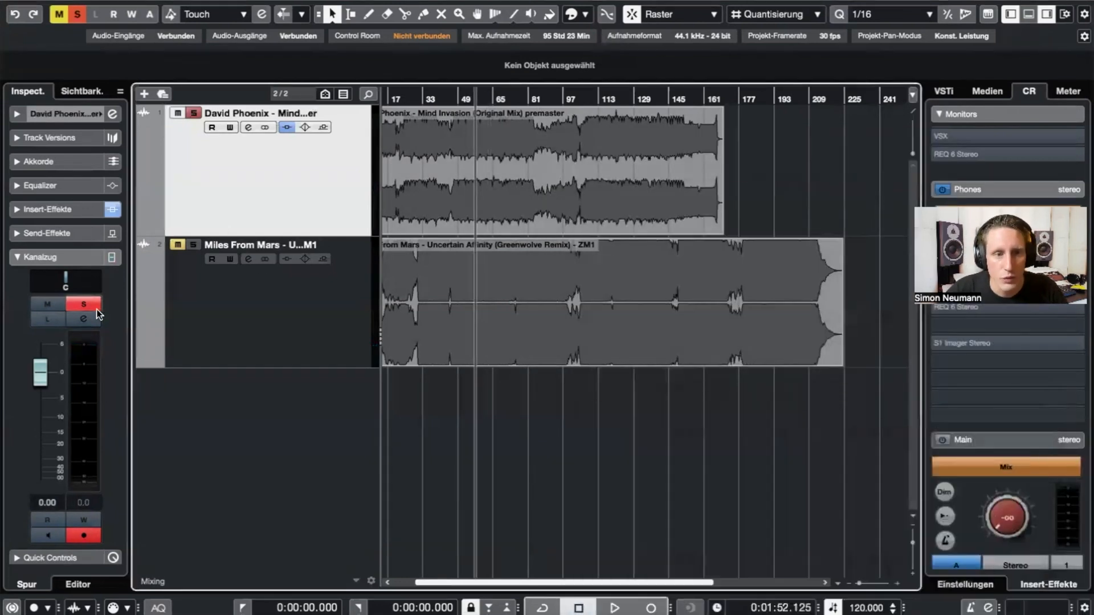
click(83, 319)
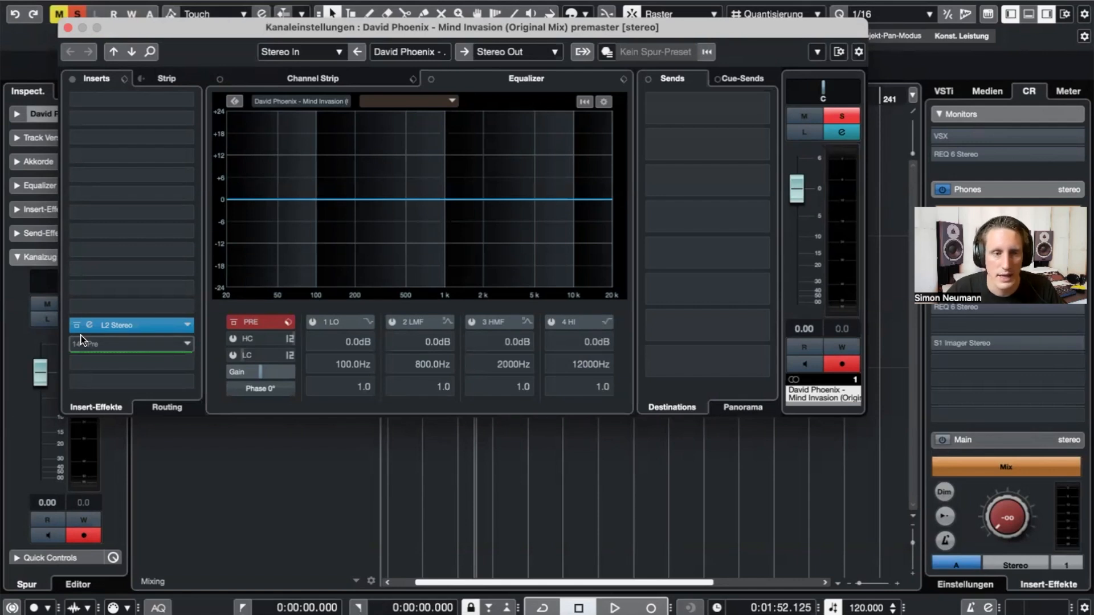
drag(213, 22, 465, 420)
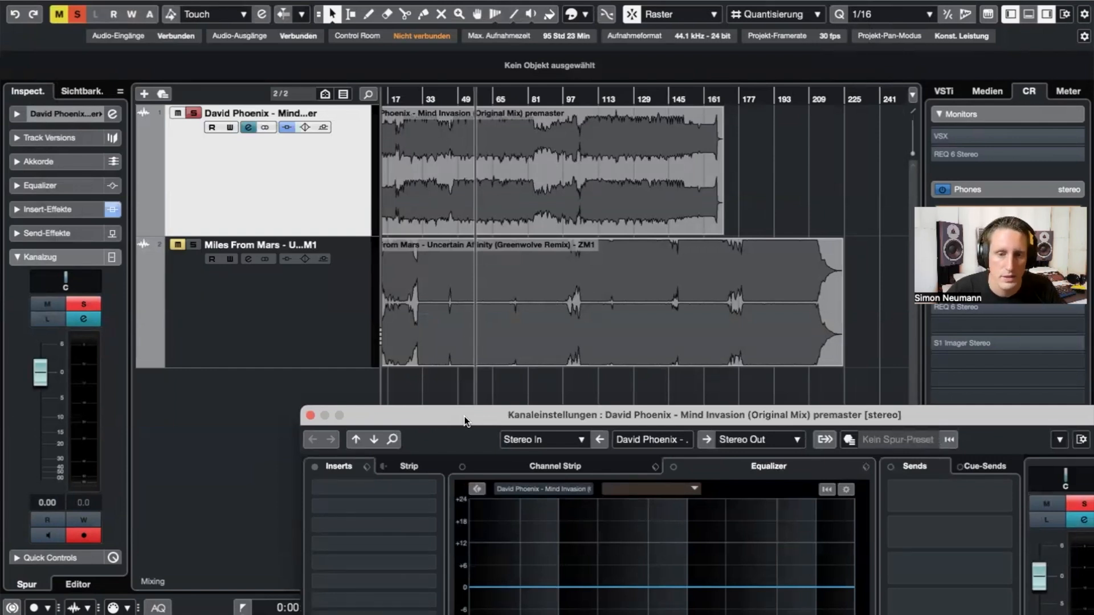
drag(465, 421, 306, 255)
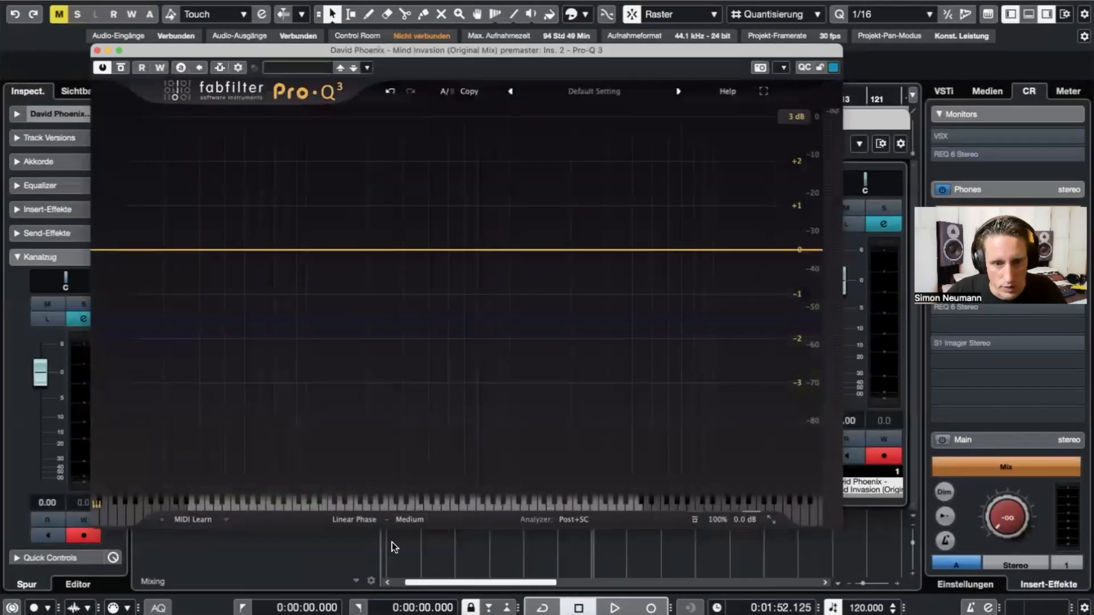
- Inspect Pro-Q 3's Linear Phase quality options, leaving them unchanged
click(409, 520)
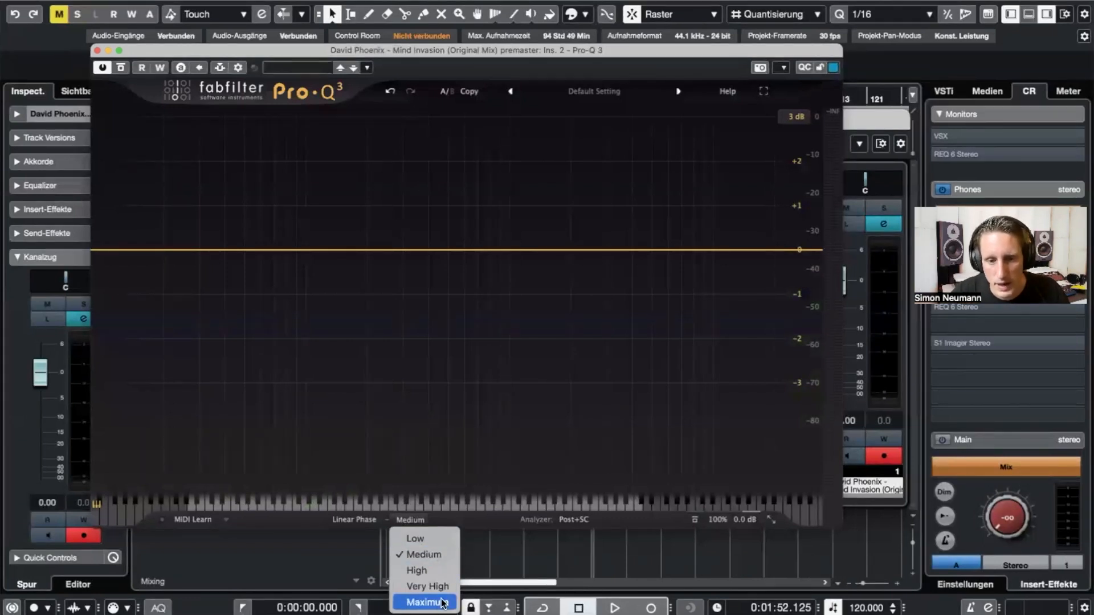
click(510, 252)
- Add a band near 1073 Hz with about -1 dB dynamic range and set linear phase quality to High
click(516, 254)
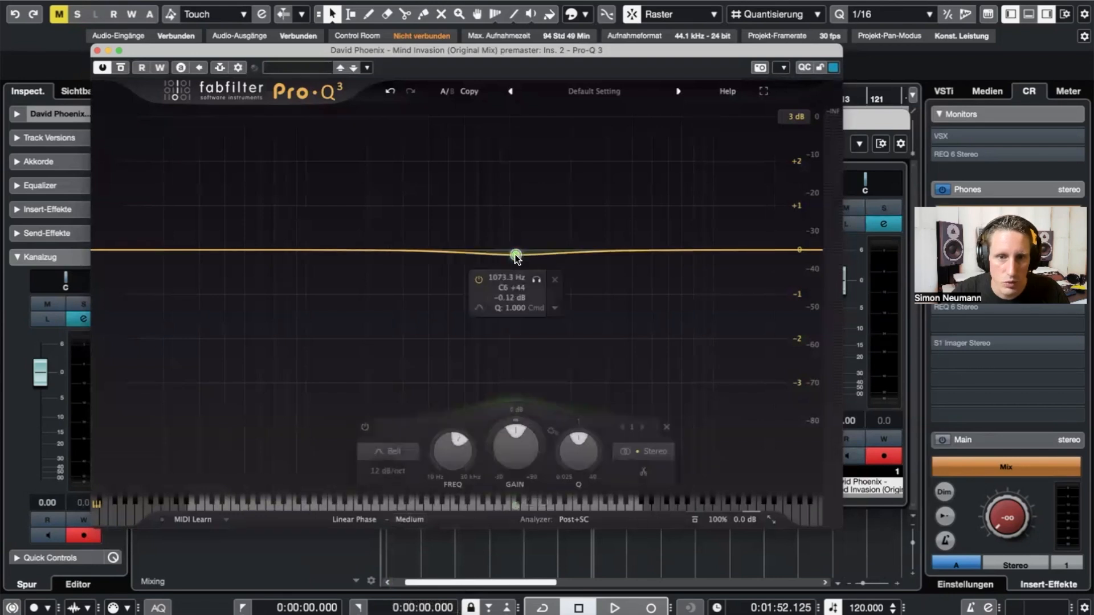
drag(541, 443, 564, 556)
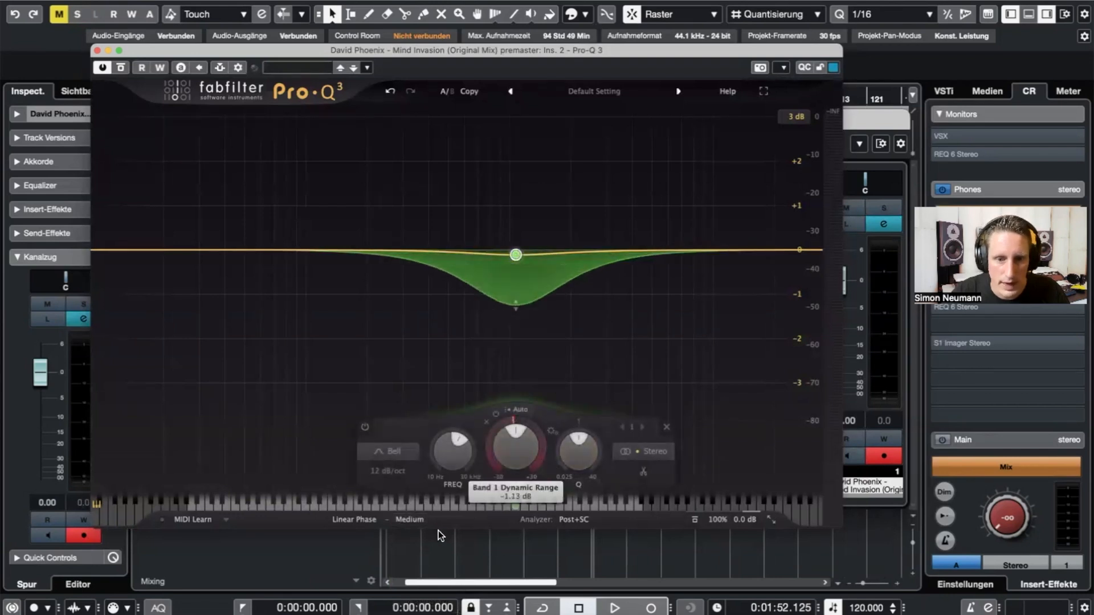
click(410, 520)
click(441, 570)
click(404, 520)
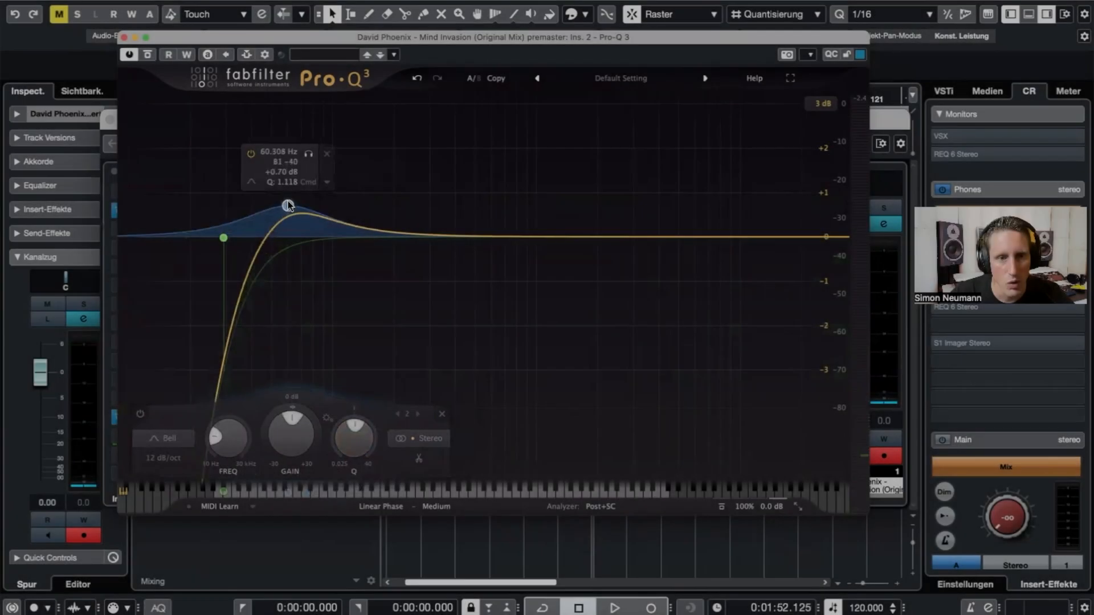
- Move the bell band to about 95.69 Hz, +0.75 dB, and set its placement to Mid only
drag(286, 207, 407, 209)
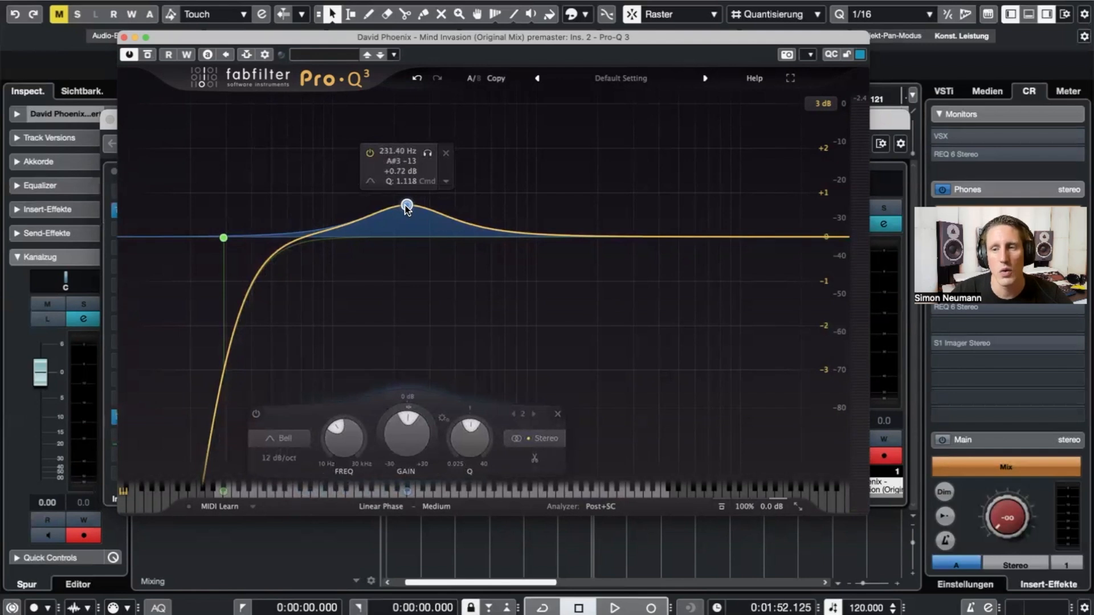
right_click(406, 206)
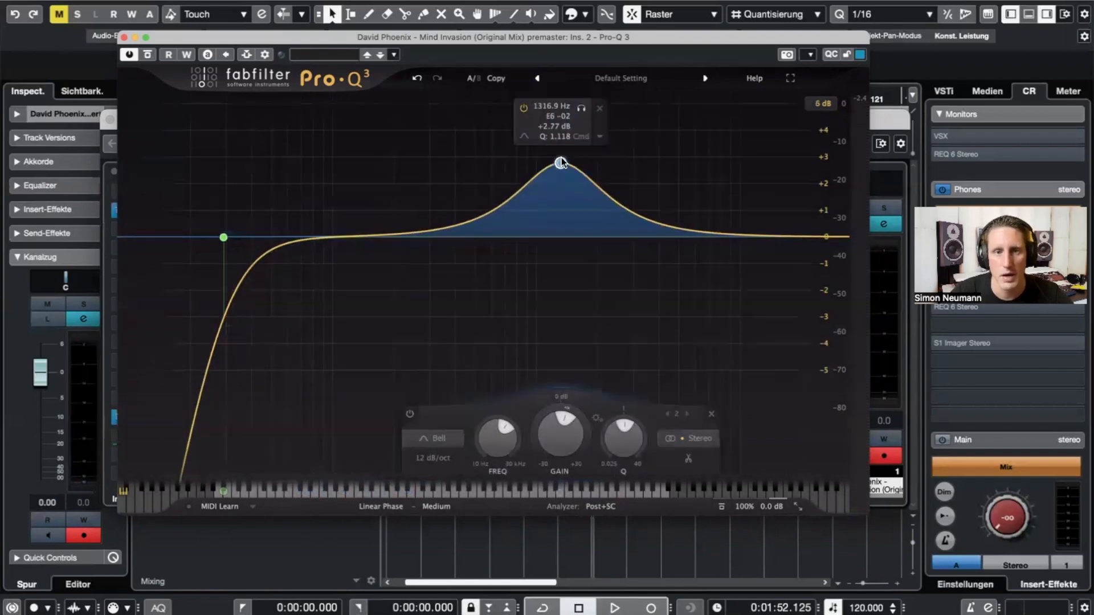
drag(556, 161, 318, 215)
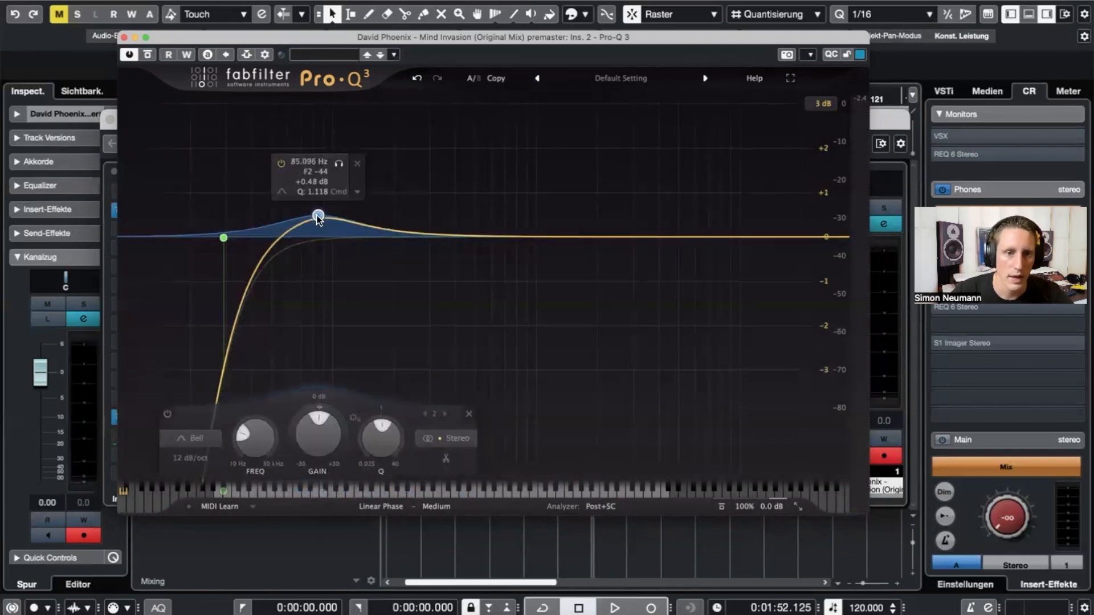
click(459, 440)
click(453, 406)
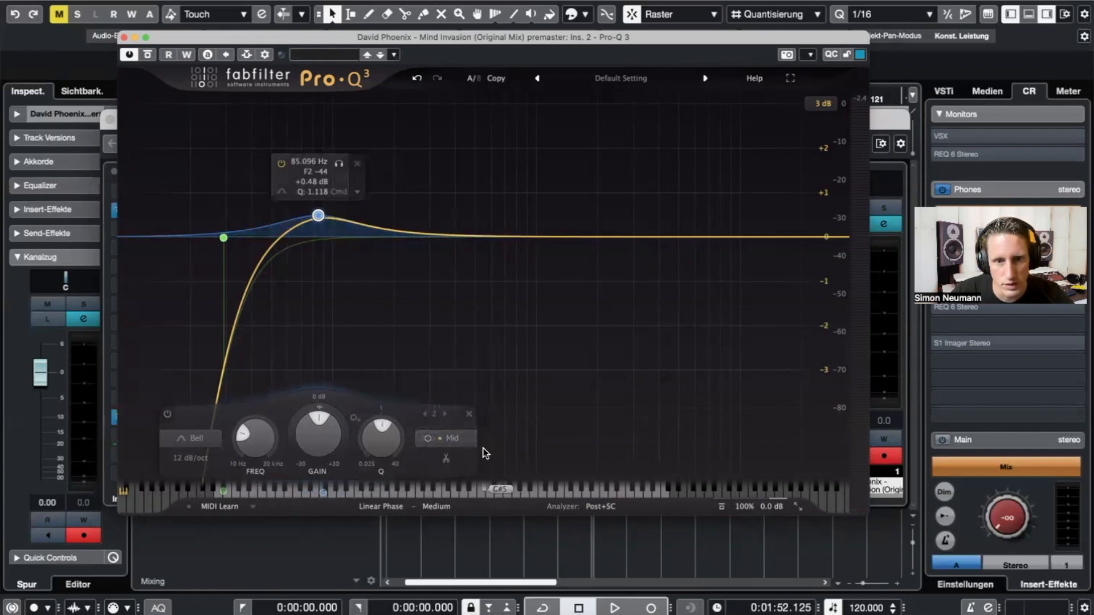
mouse_move(318, 220)
mouse_down()
mouse_move(508, 190)
mouse_move(330, 203)
mouse_up()
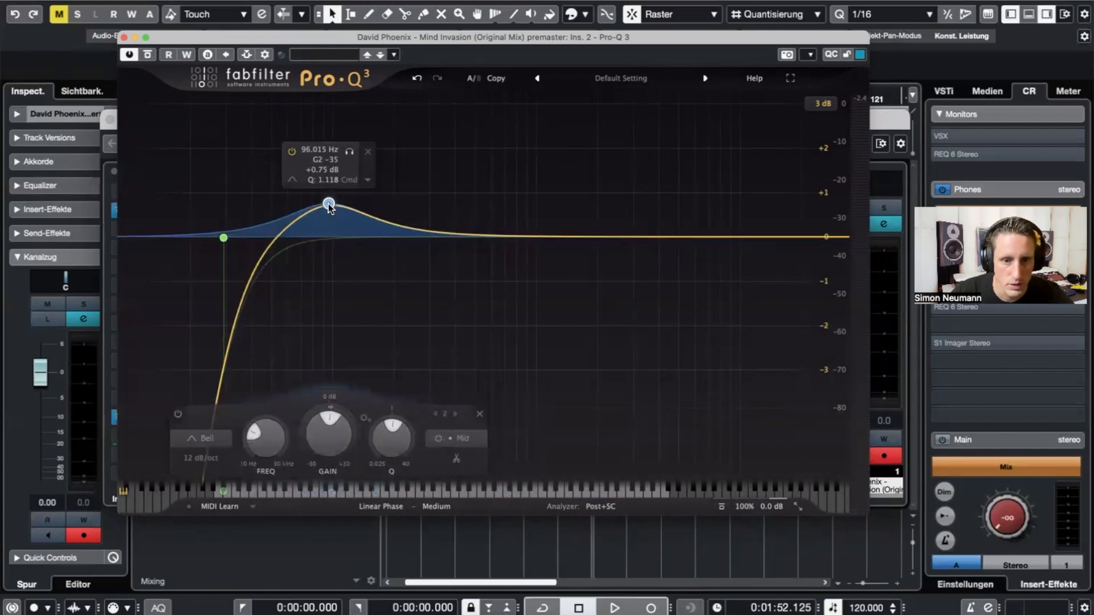
click(471, 442)
click(465, 421)
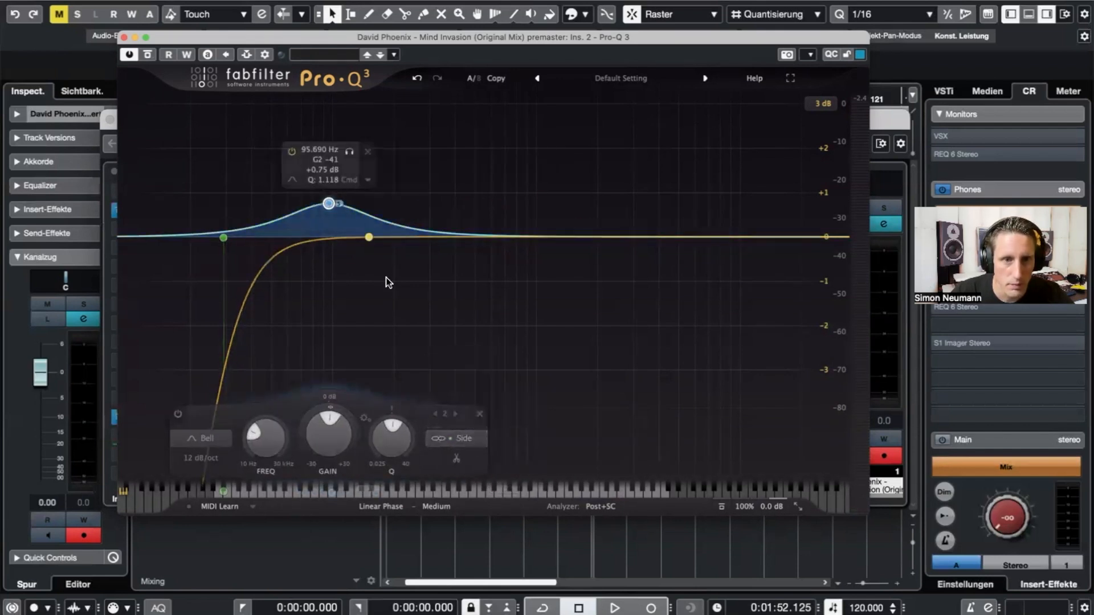
click(463, 439)
click(470, 408)
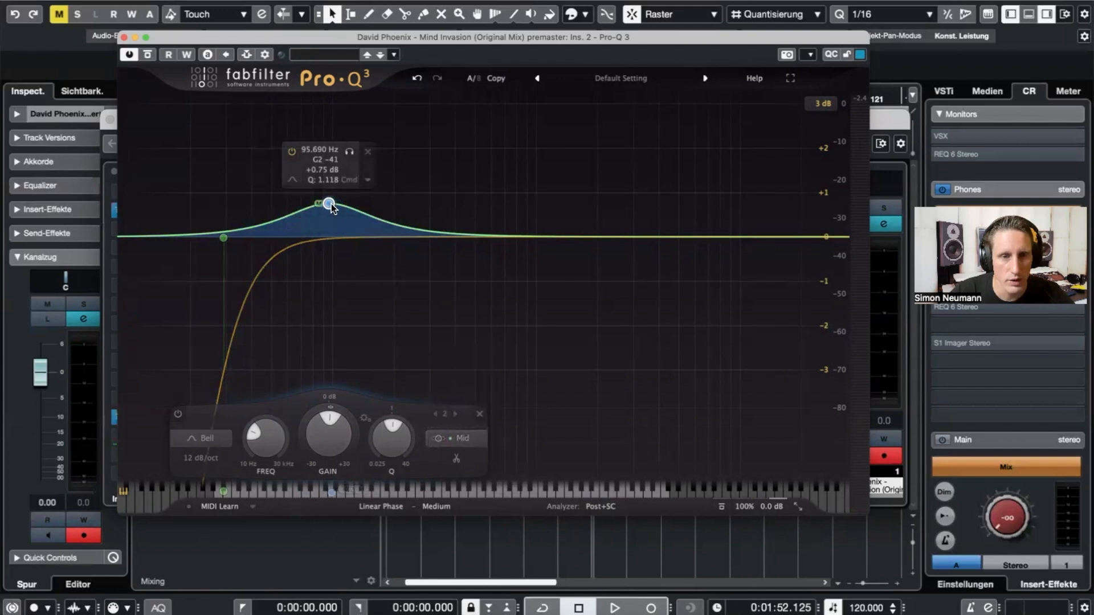
- Delete the old bell, create a new mid-only bell boosting around 81 Hz, and play back
click(224, 239)
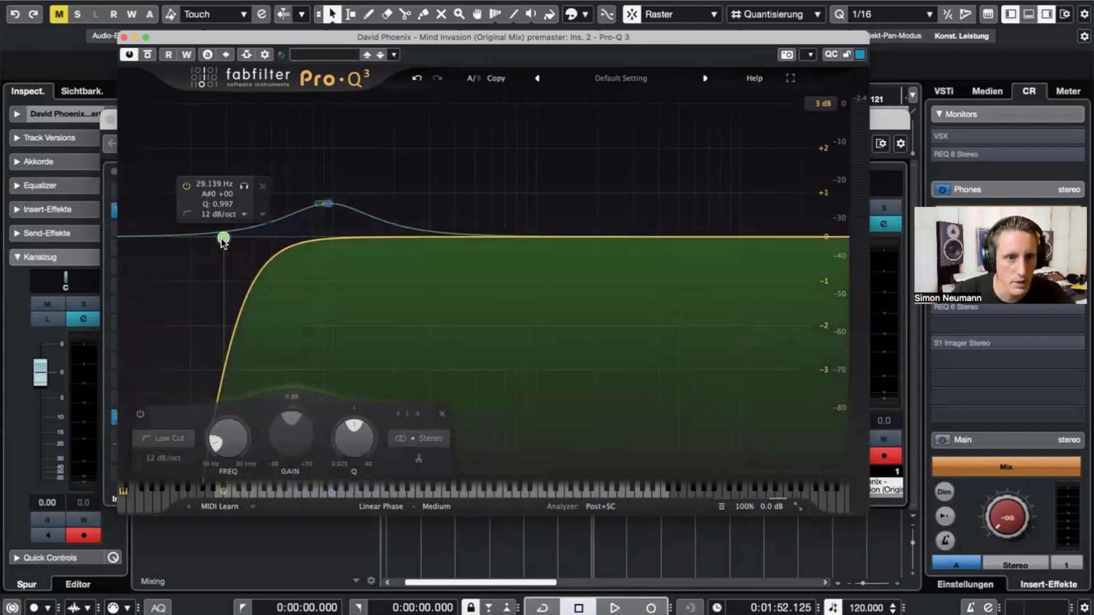
click(328, 204)
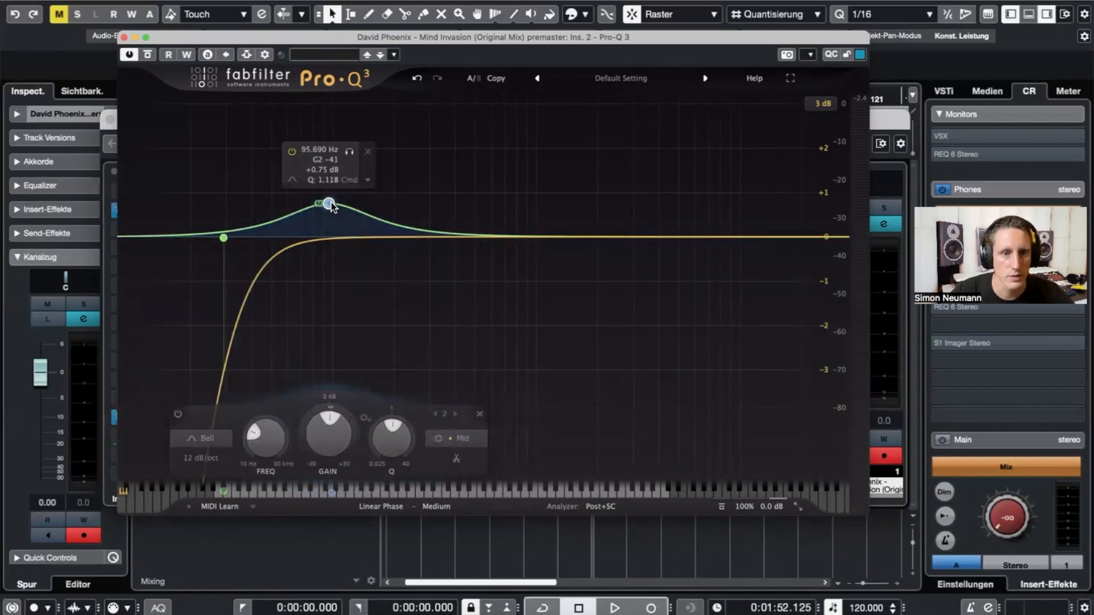
click(367, 152)
drag(337, 237, 318, 216)
click(475, 438)
click(473, 392)
key(space)
- Fine-tune the mid bell to 100.97 Hz, +0.48 dB while auditioning, discarding a trial 682 Hz band
drag(316, 238, 314, 220)
key(space)
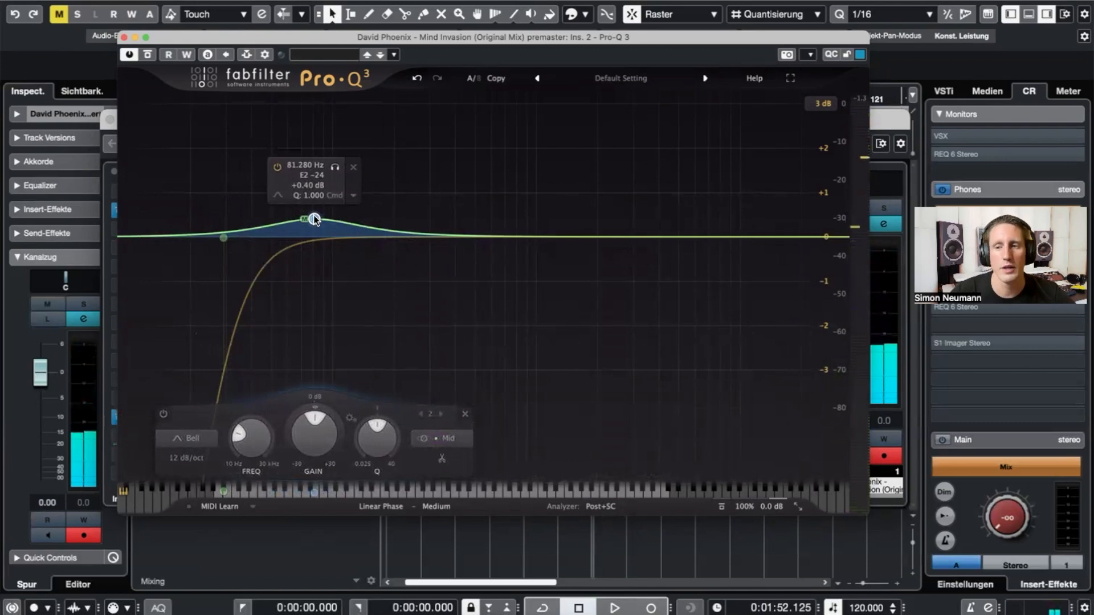
mouse_move(315, 219)
mouse_down()
mouse_move(412, 183)
mouse_move(336, 188)
mouse_move(344, 244)
mouse_move(333, 217)
mouse_up()
key(space)
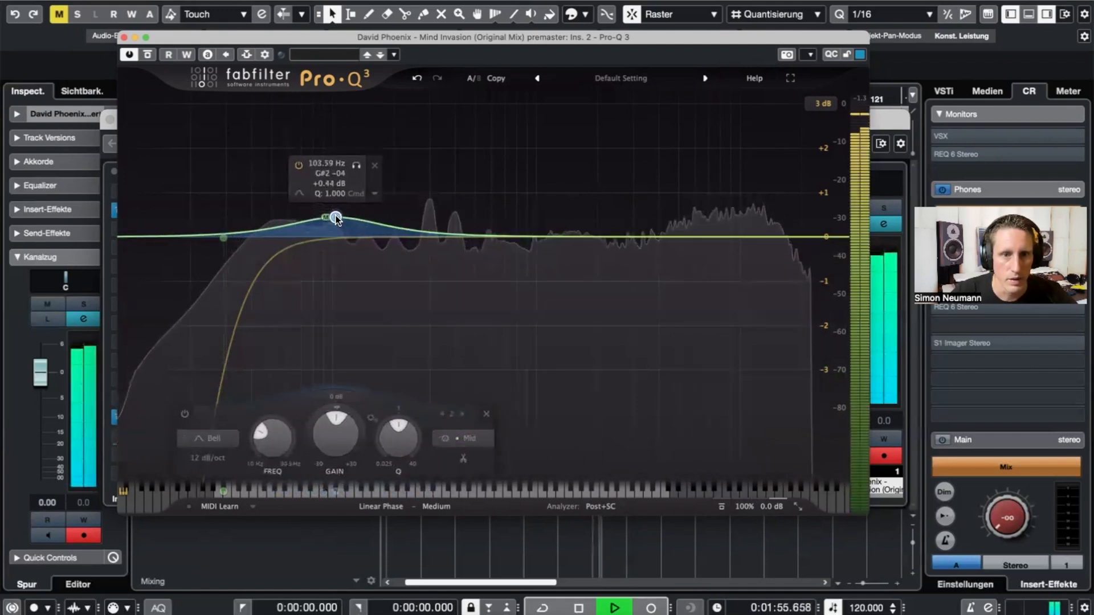
key(space)
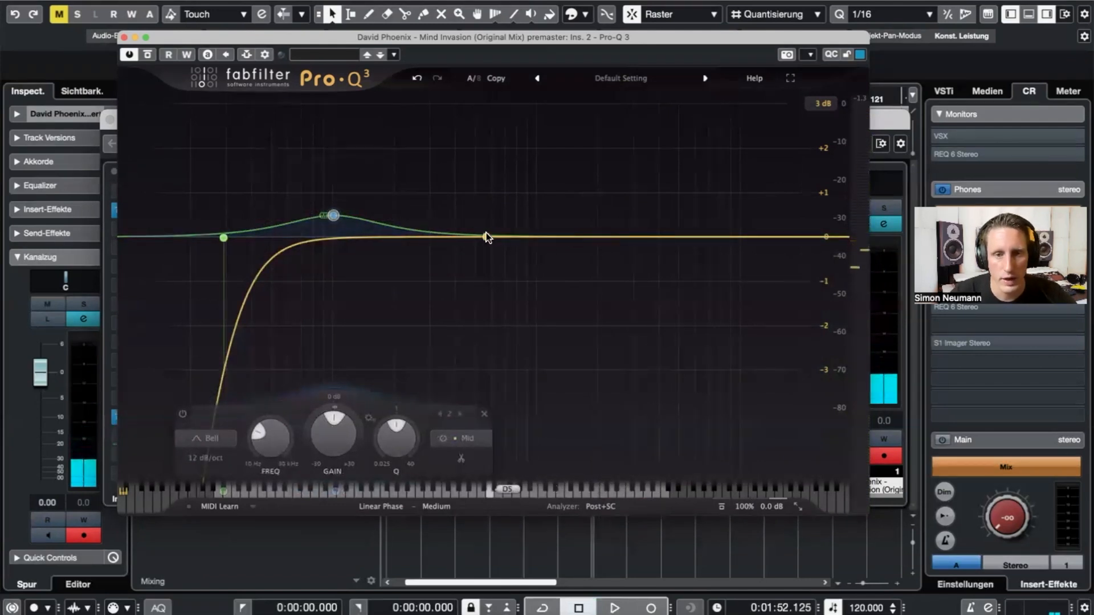
drag(500, 236, 502, 224)
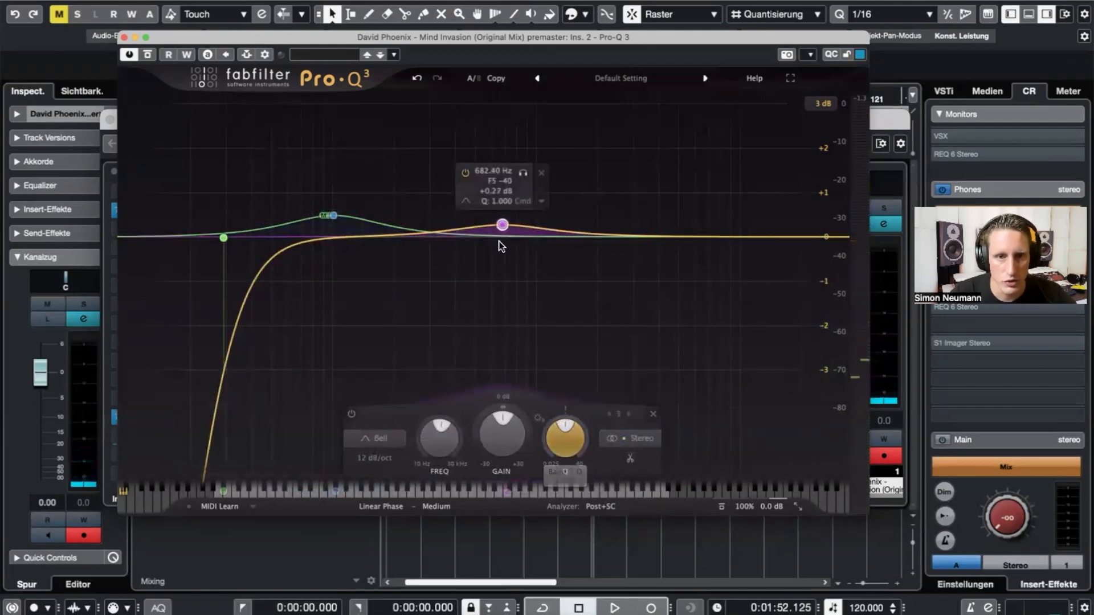
click(653, 413)
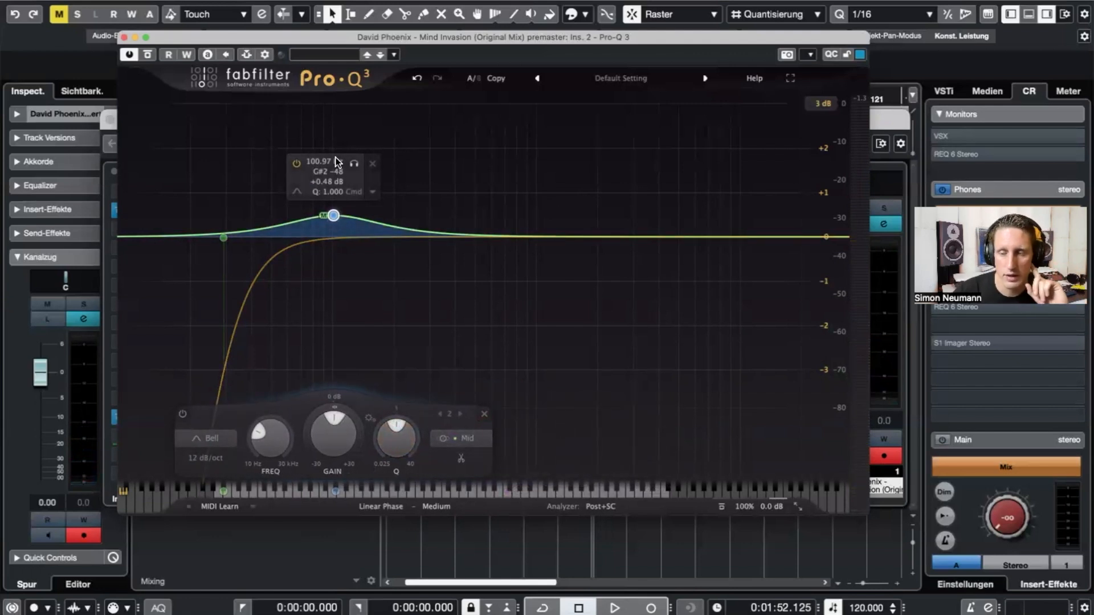
- Close Pro-Q 3, insert Knif Audio Soma in the next slot, and position its window
click(122, 40)
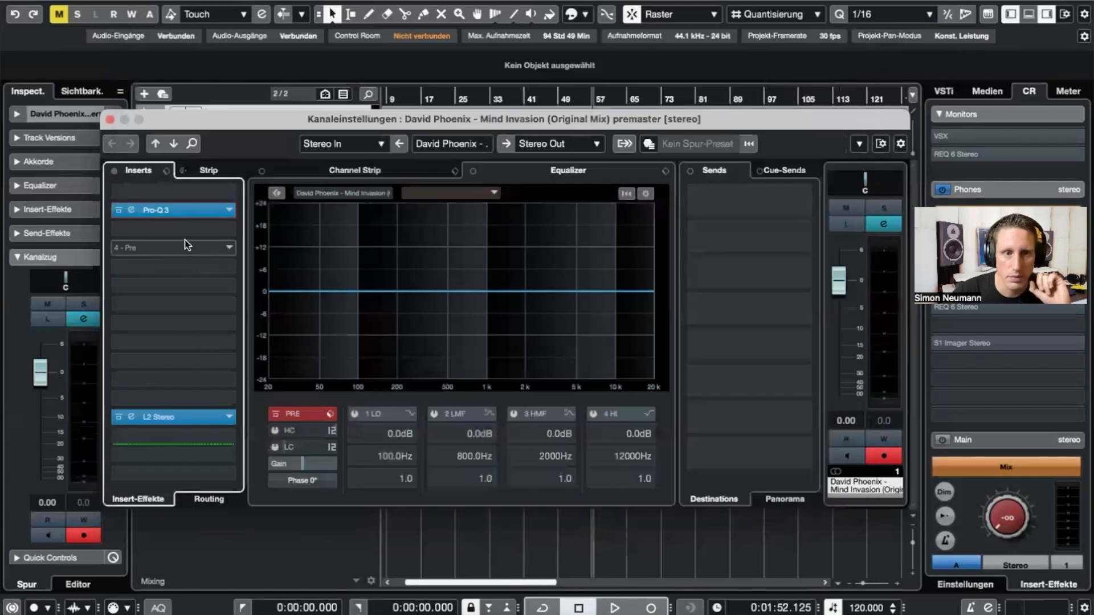
click(193, 251)
text(SOMA)
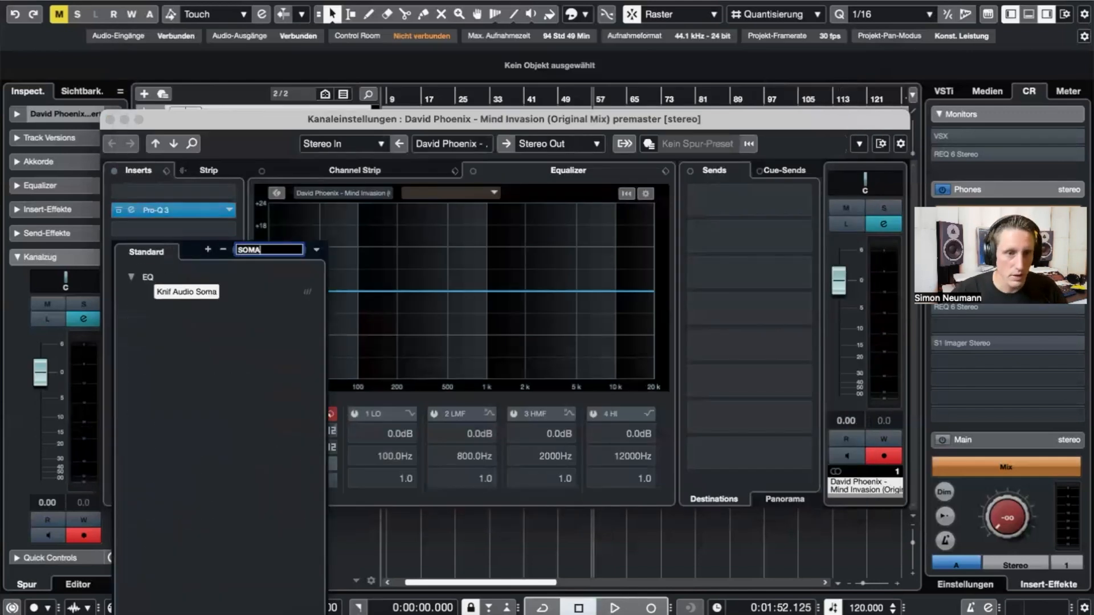
click(188, 292)
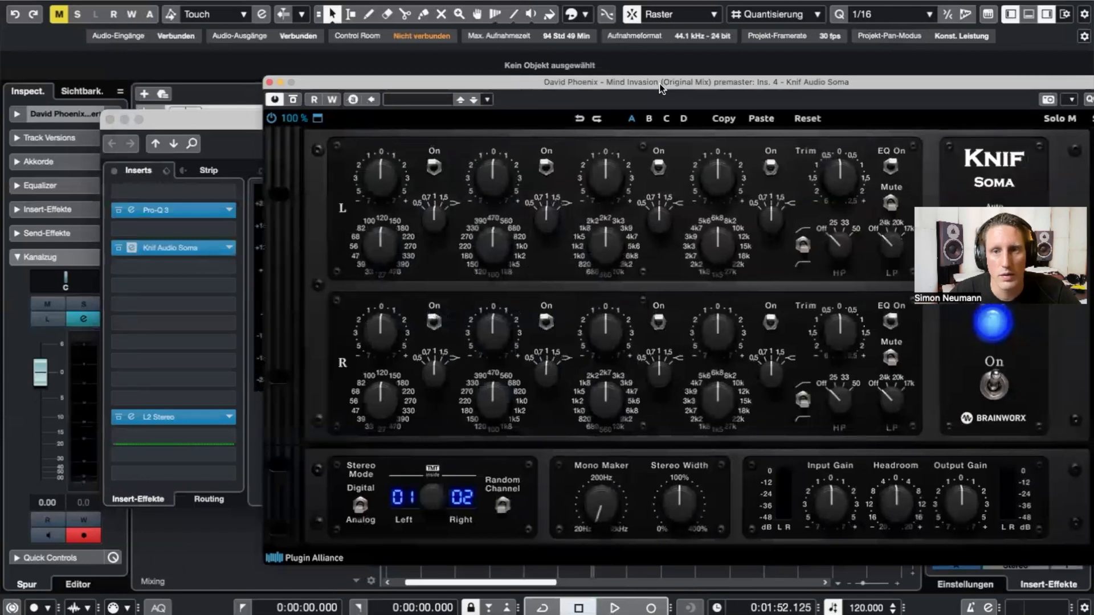
drag(658, 83, 540, 67)
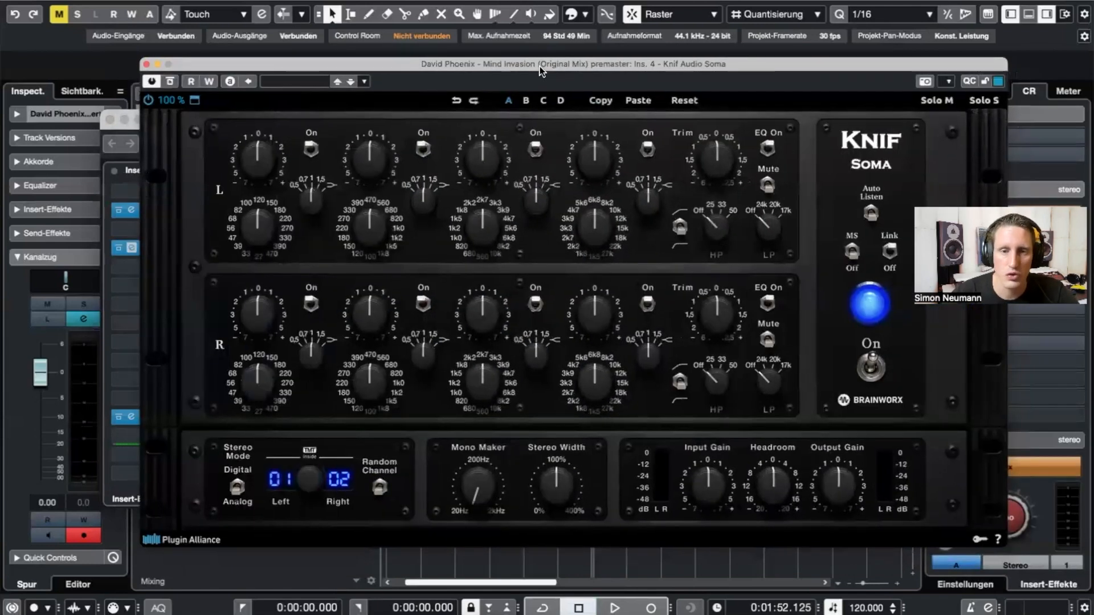
drag(427, 66, 422, 73)
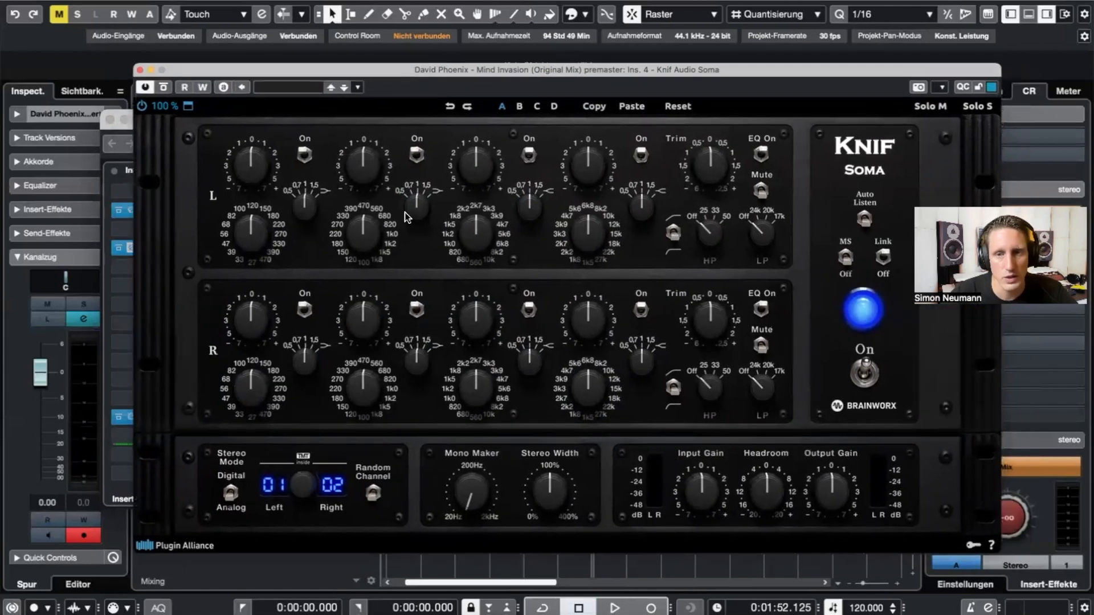
drag(859, 73, 773, 58)
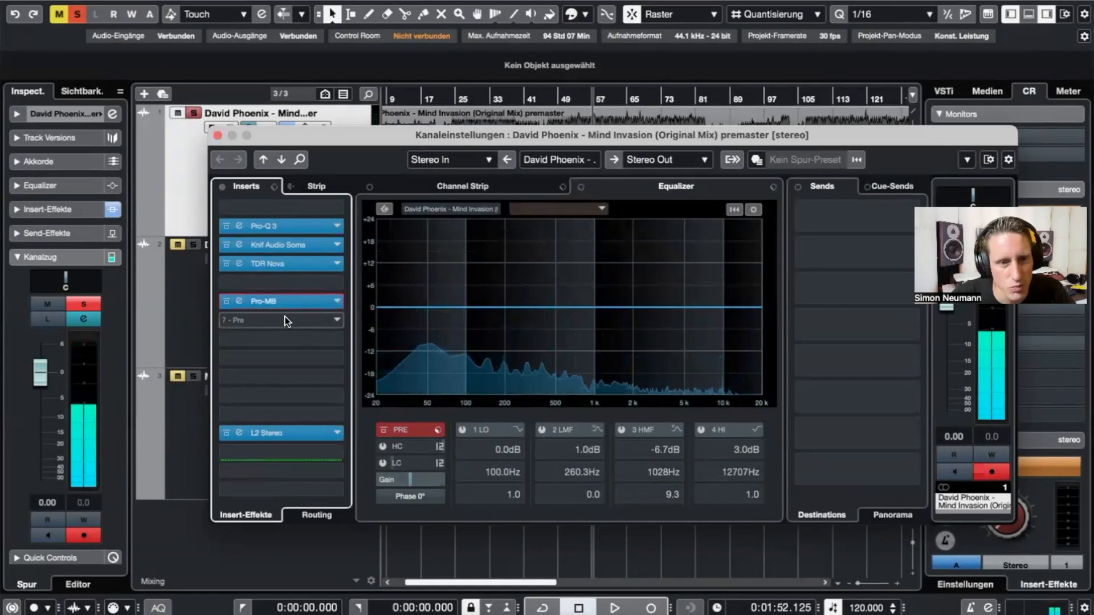
click(282, 320)
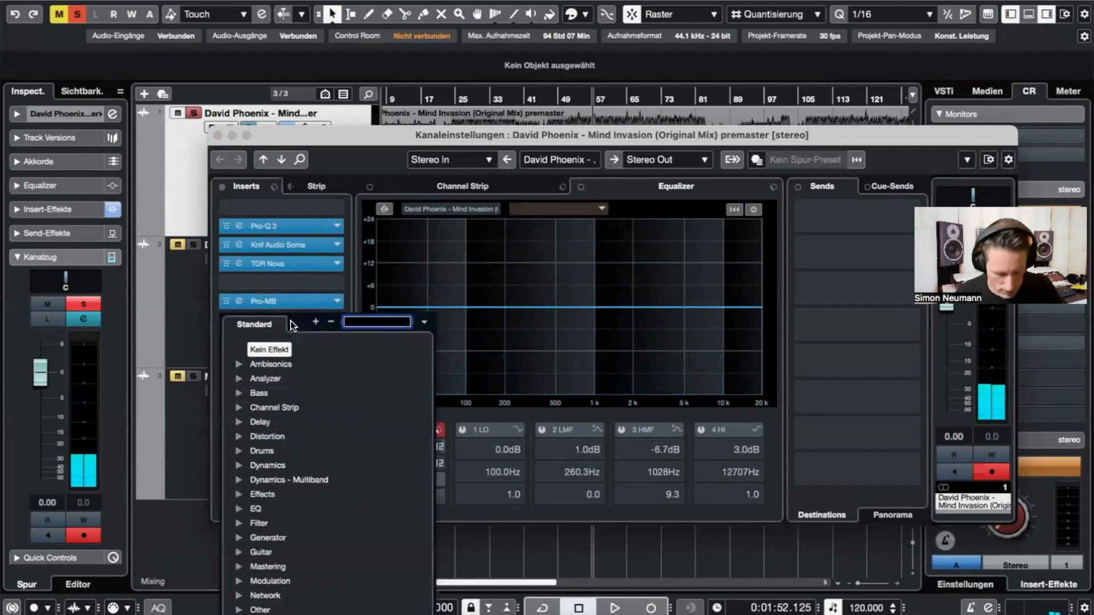
- Insert Steinberg's Compressor into insert slot 7 and position its window
text(comp)
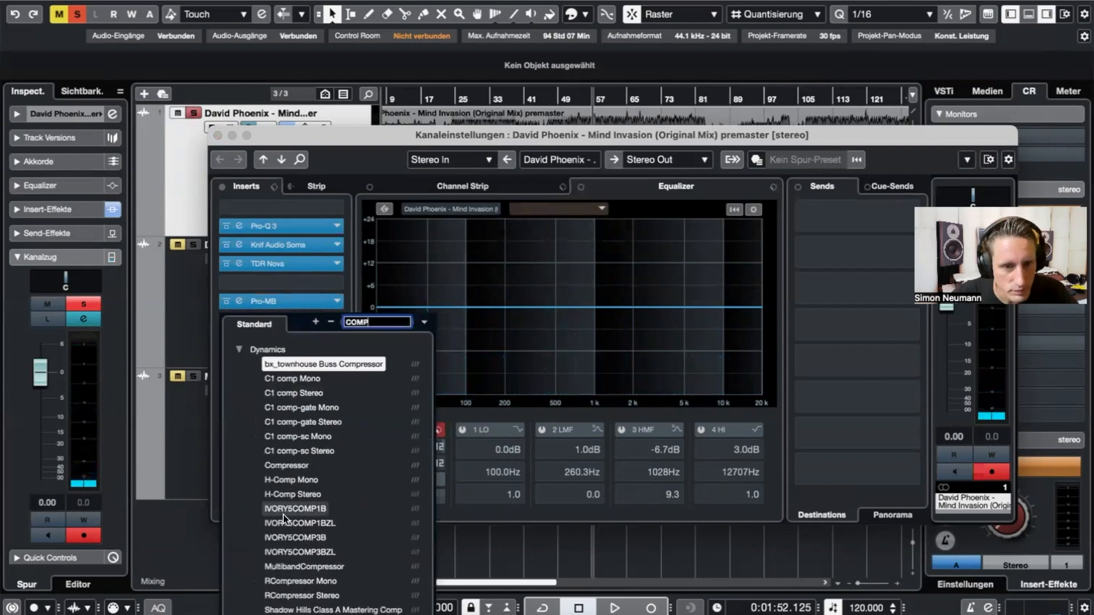
click(298, 464)
drag(574, 95, 573, 70)
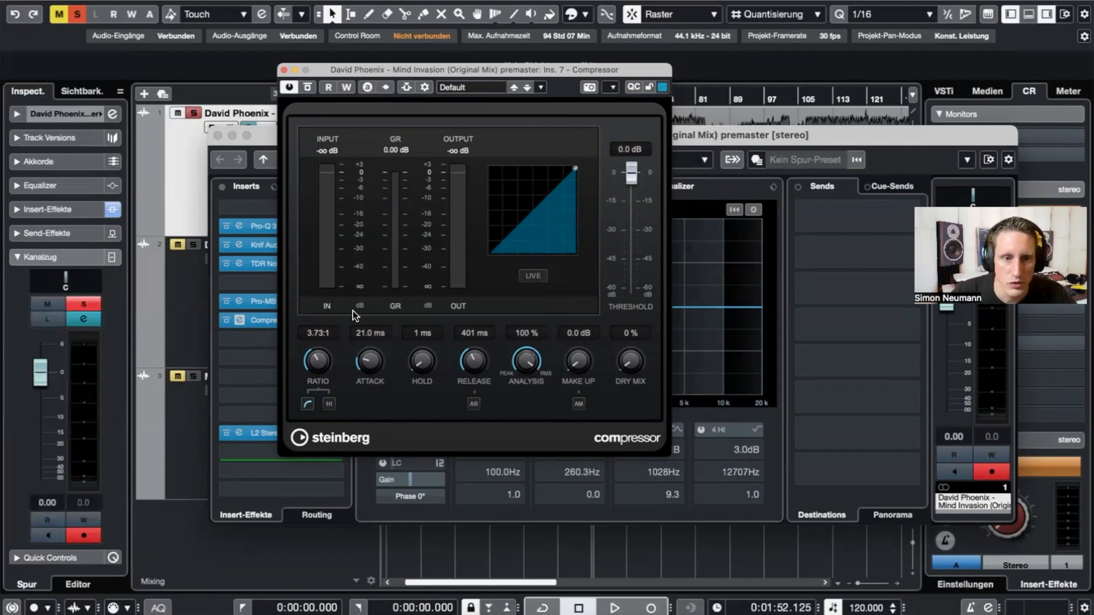
scroll(322, 361, up, 2)
scroll(332, 327, up, 3)
- Dial the Compressor to about 2.05:1 ratio, -13.5 dB threshold, 40.1 ms attack and 381 ms release
drag(625, 172, 637, 224)
key(space)
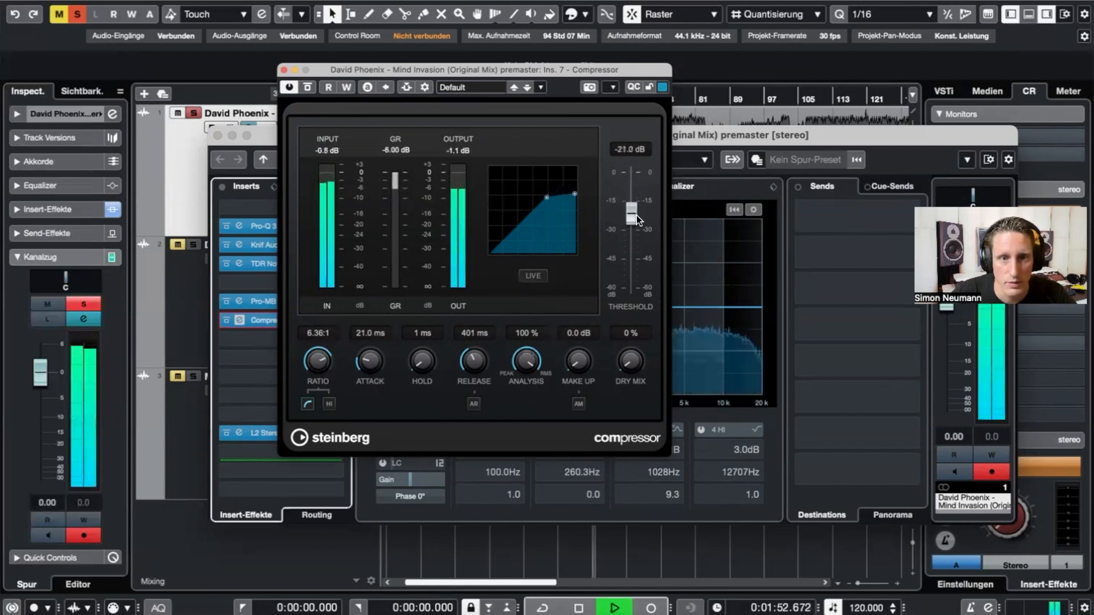
key(space)
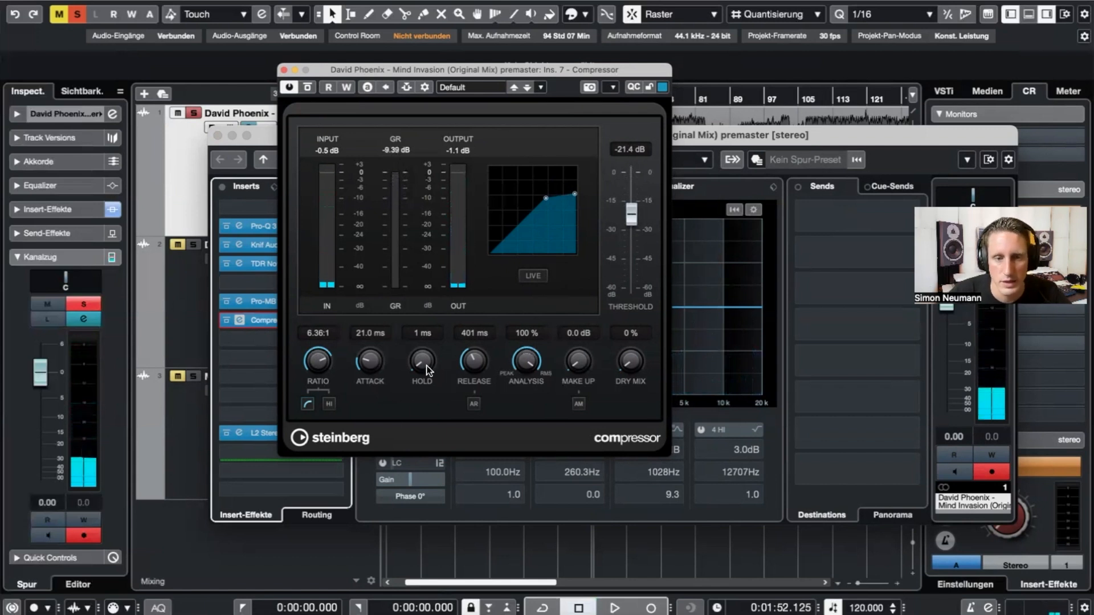
key(space)
drag(372, 363, 401, 326)
drag(474, 360, 529, 418)
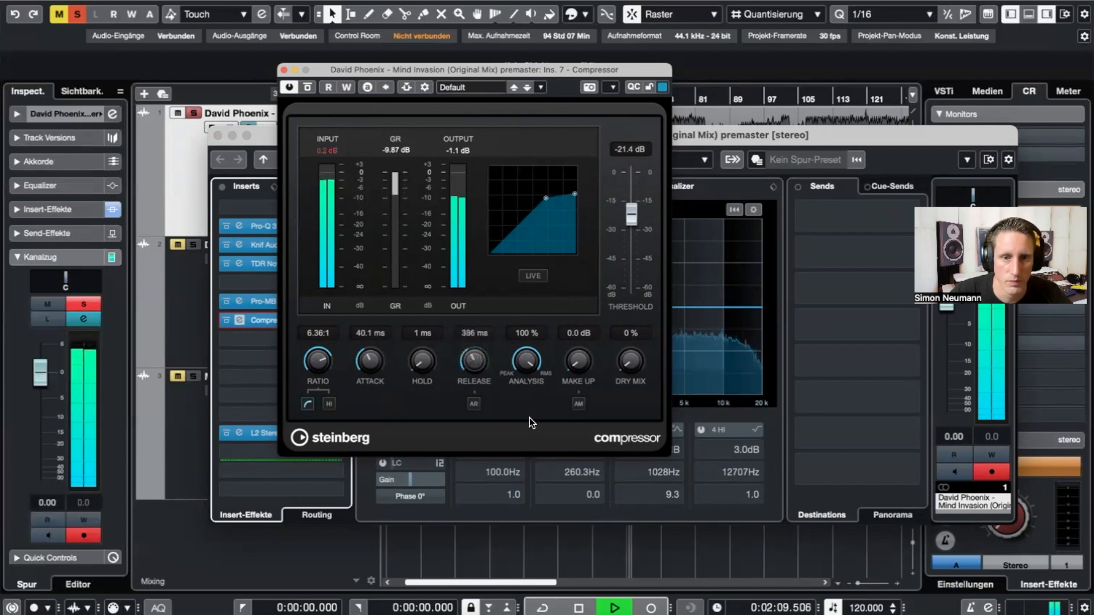
key(space)
drag(345, 489, 347, 478)
mouse_move(631, 214)
mouse_down()
mouse_move(631, 170)
mouse_move(629, 197)
mouse_up()
key(space)
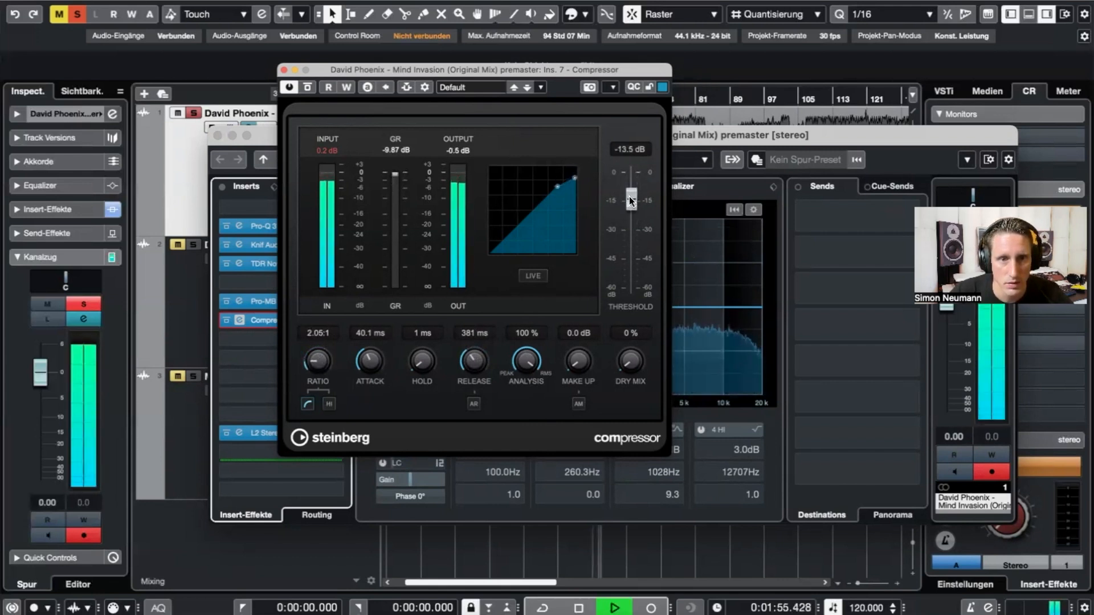
- Stop playback, A/B the Compressor bypass once, and add a little make-up gain
key(space)
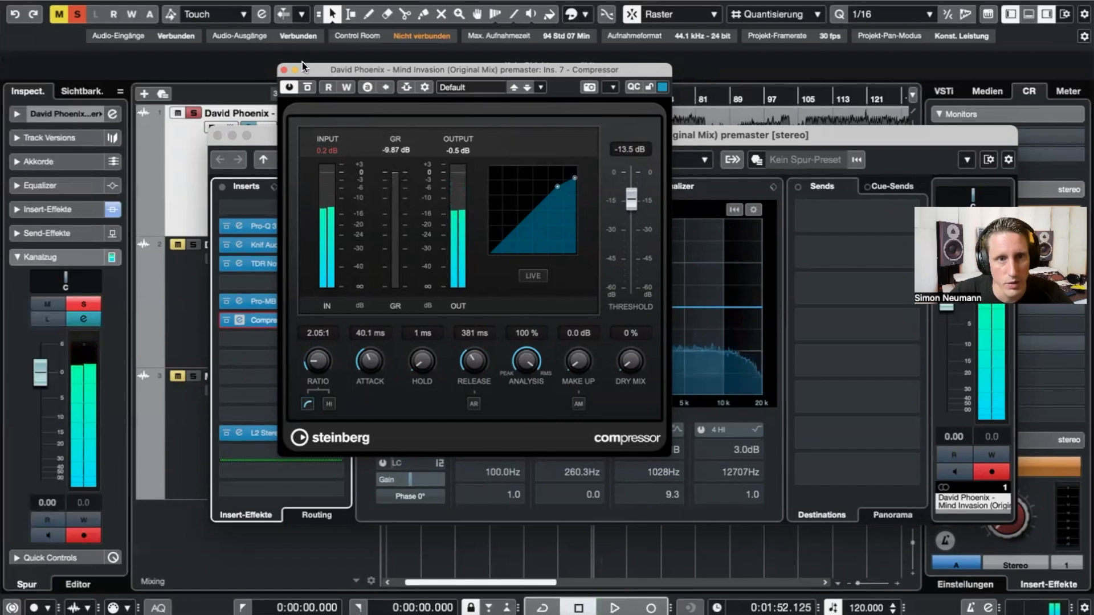
click(307, 87)
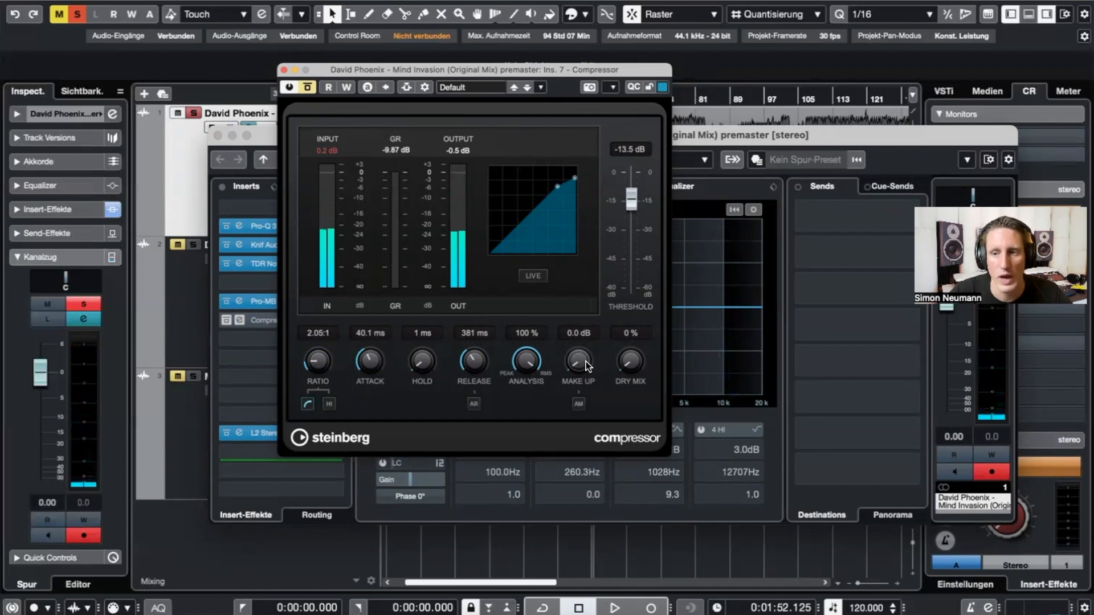
click(313, 88)
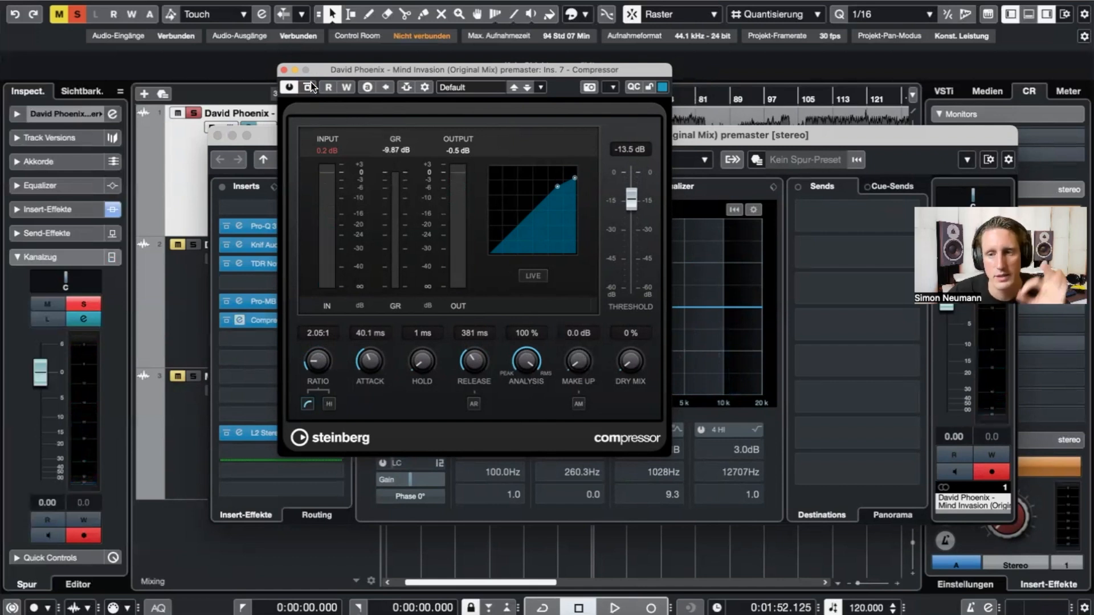
drag(591, 356, 593, 360)
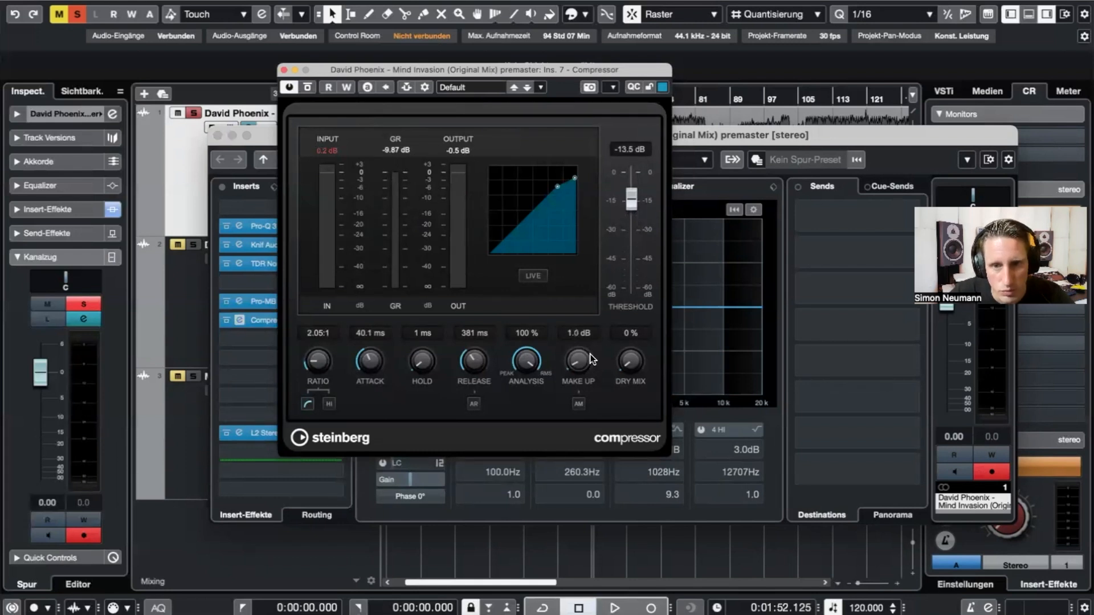
key(space)
- A/B the Compressor repeatedly during playback, then leave it bypassed and close its window
click(308, 87)
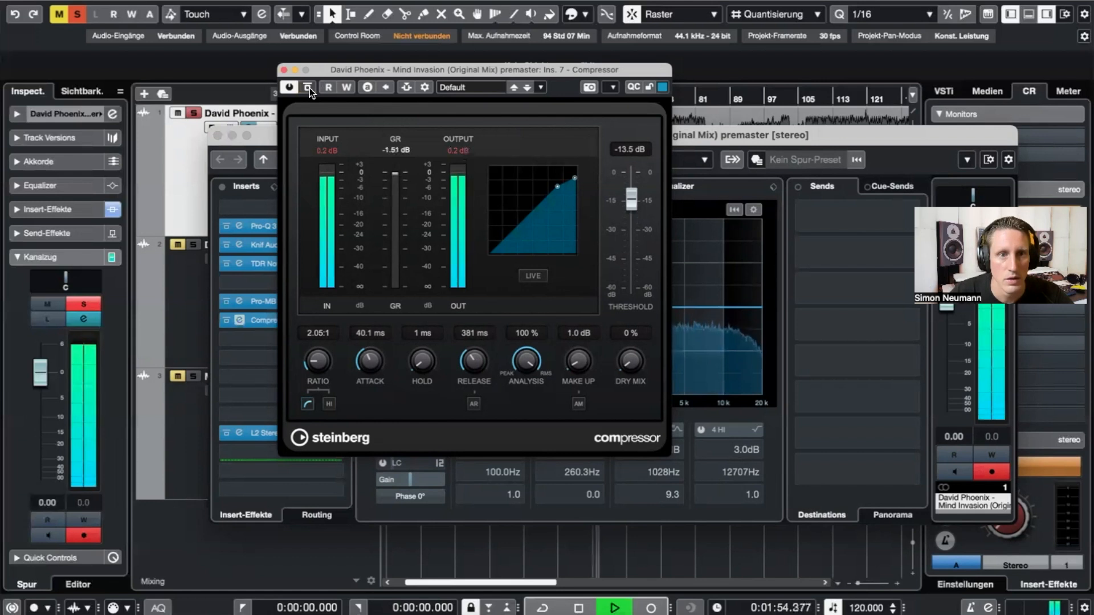
click(308, 87)
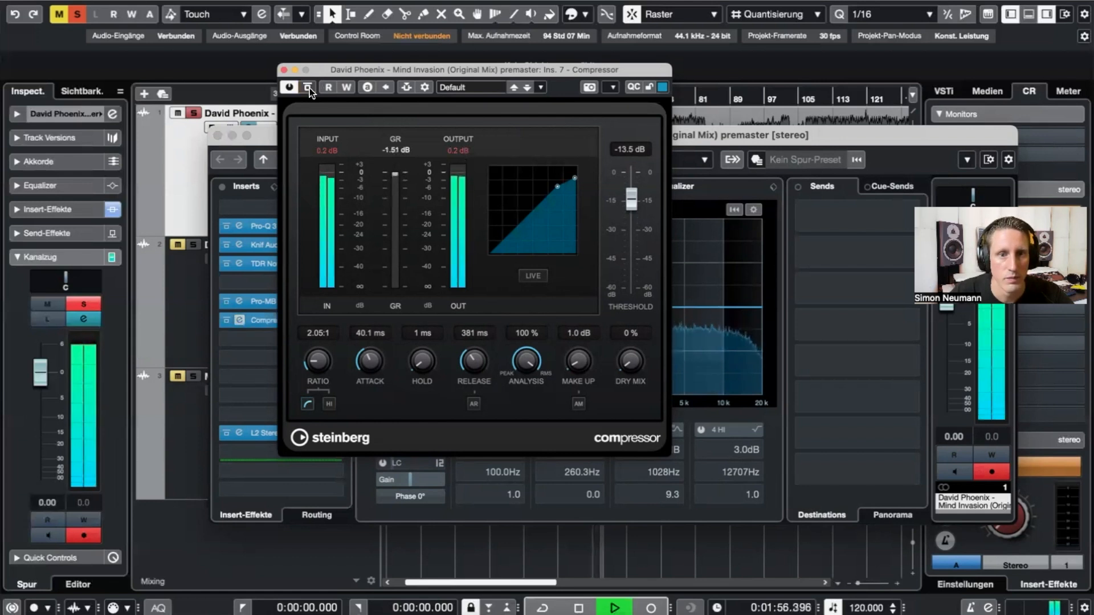
click(308, 87)
click(309, 88)
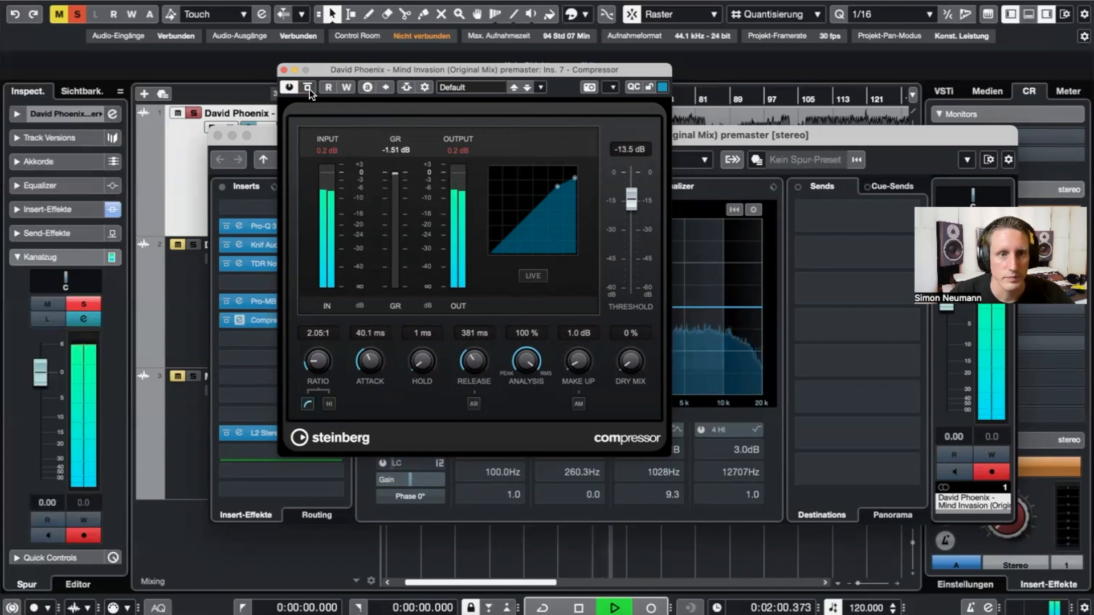
click(308, 87)
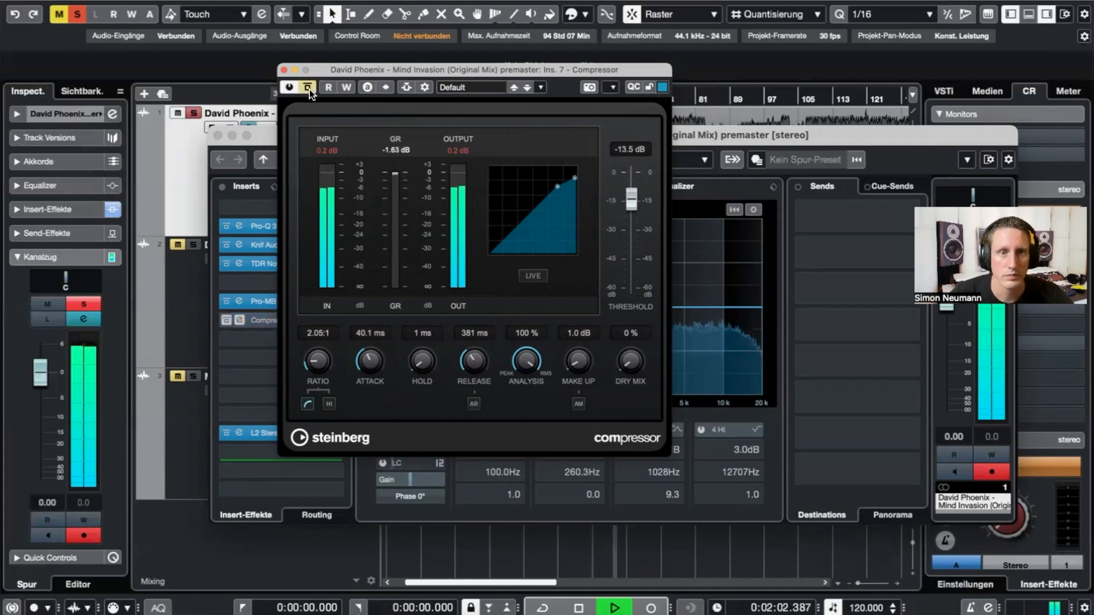
click(308, 87)
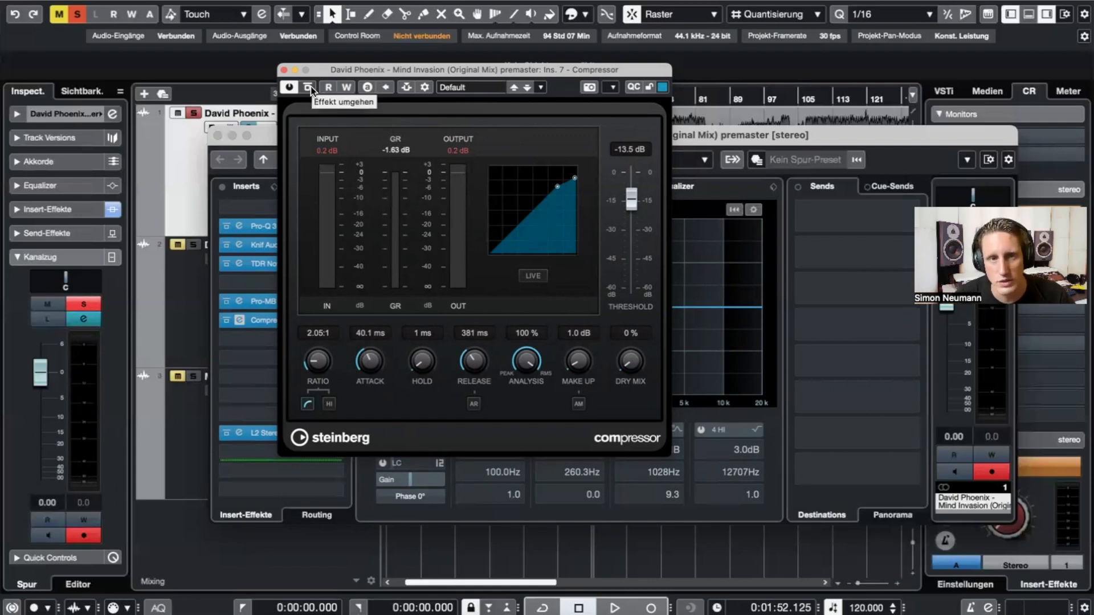
key(space)
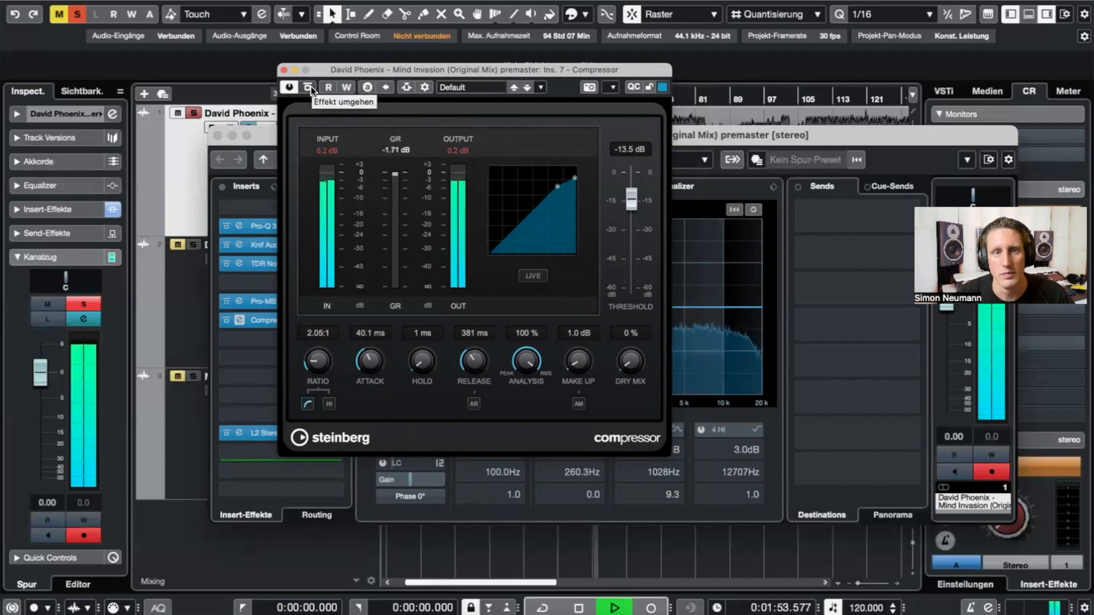
click(308, 87)
click(308, 88)
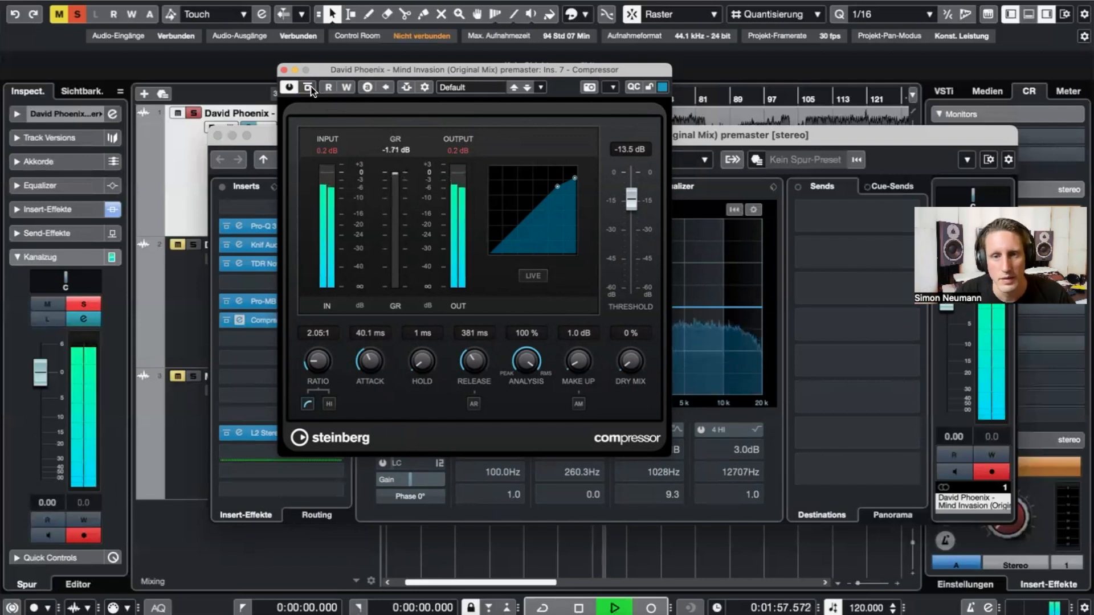
key(space)
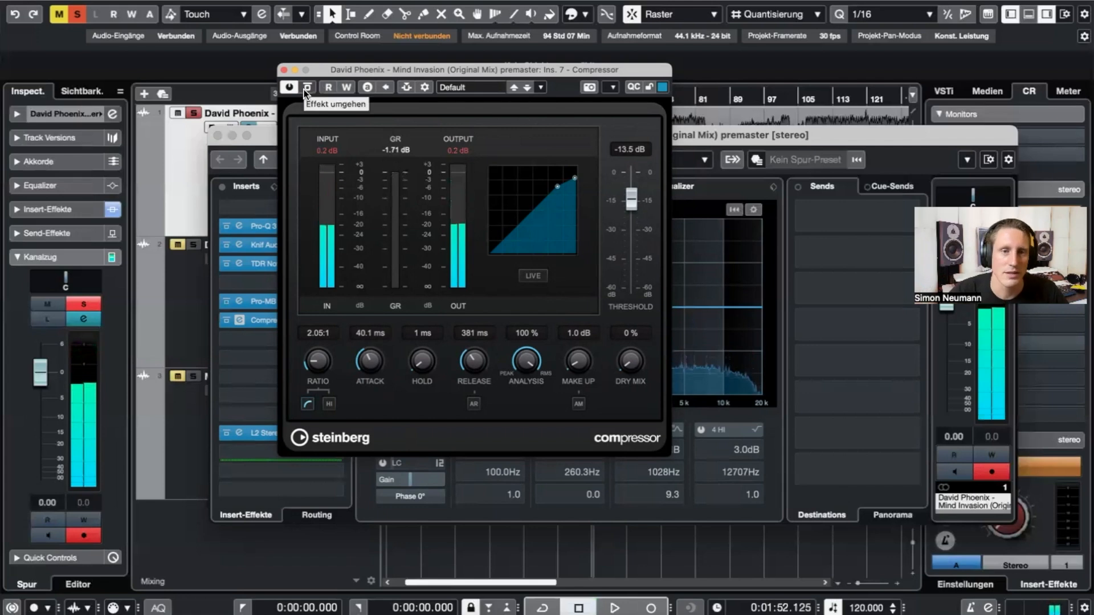
click(308, 87)
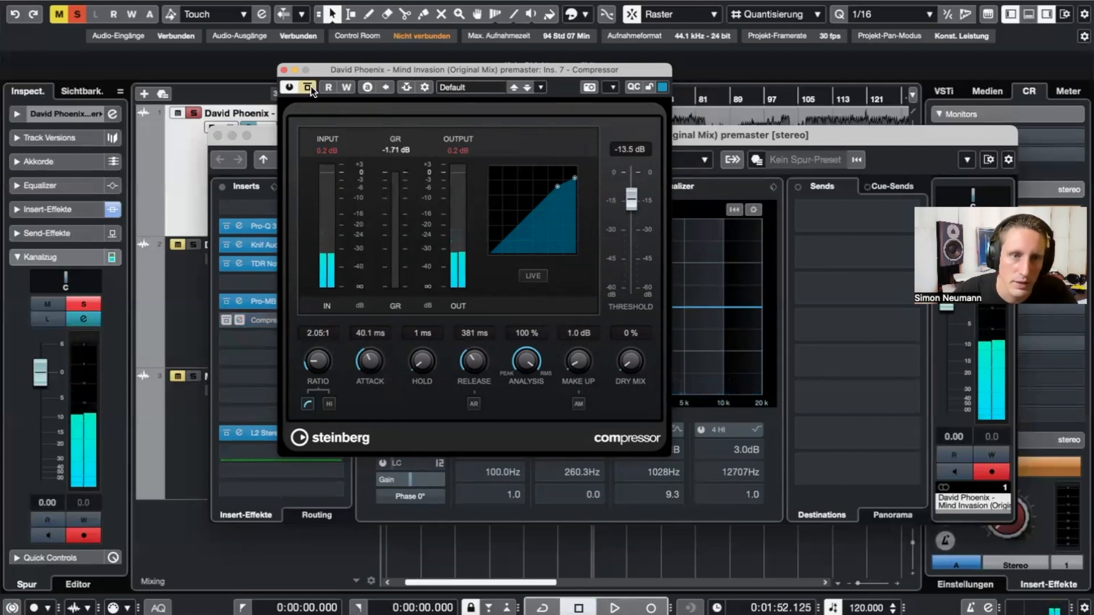
click(284, 69)
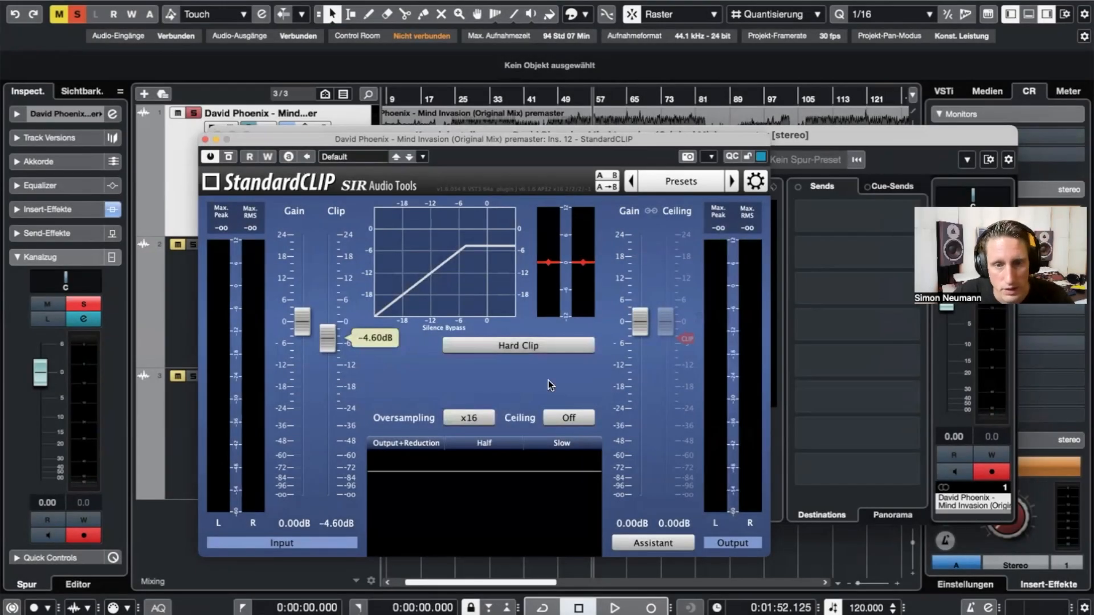
- Confirm StandardCLIP stays at x16 oversampling and Hard Clip mode
click(456, 420)
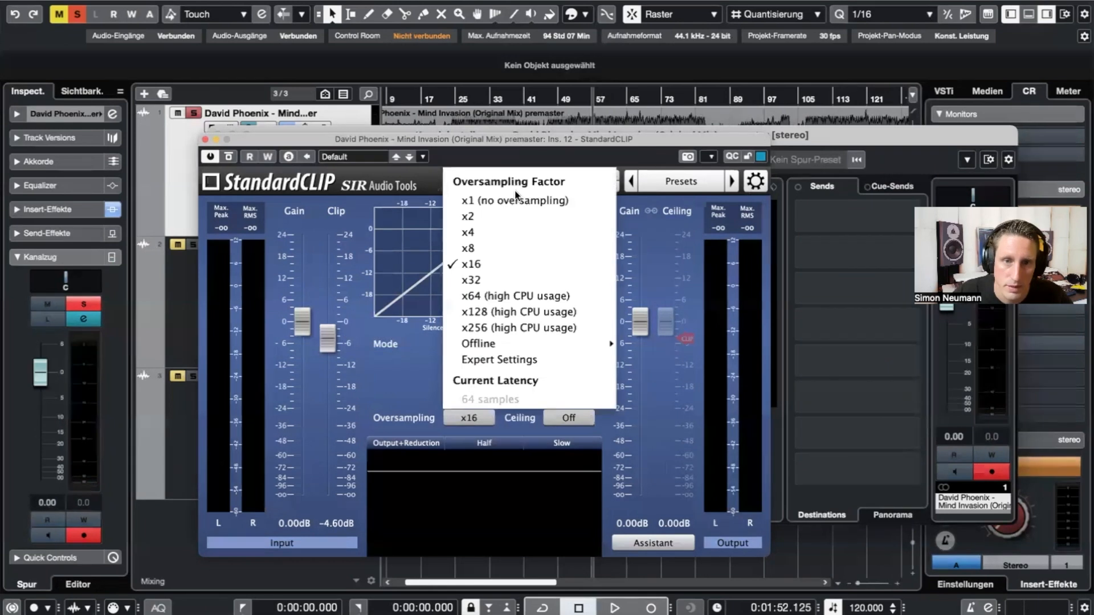
click(442, 131)
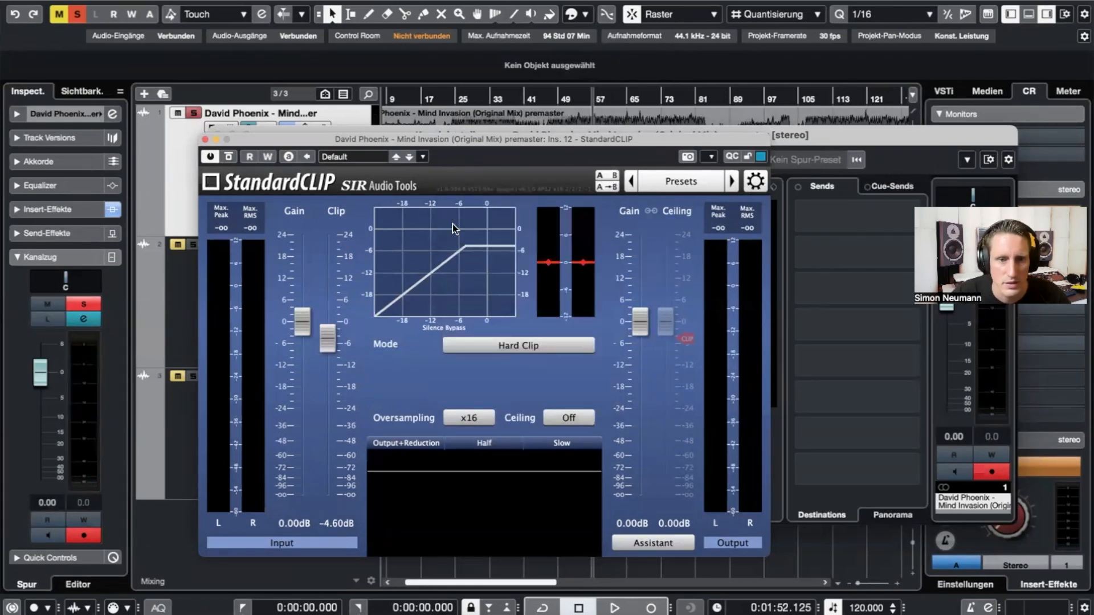
click(538, 345)
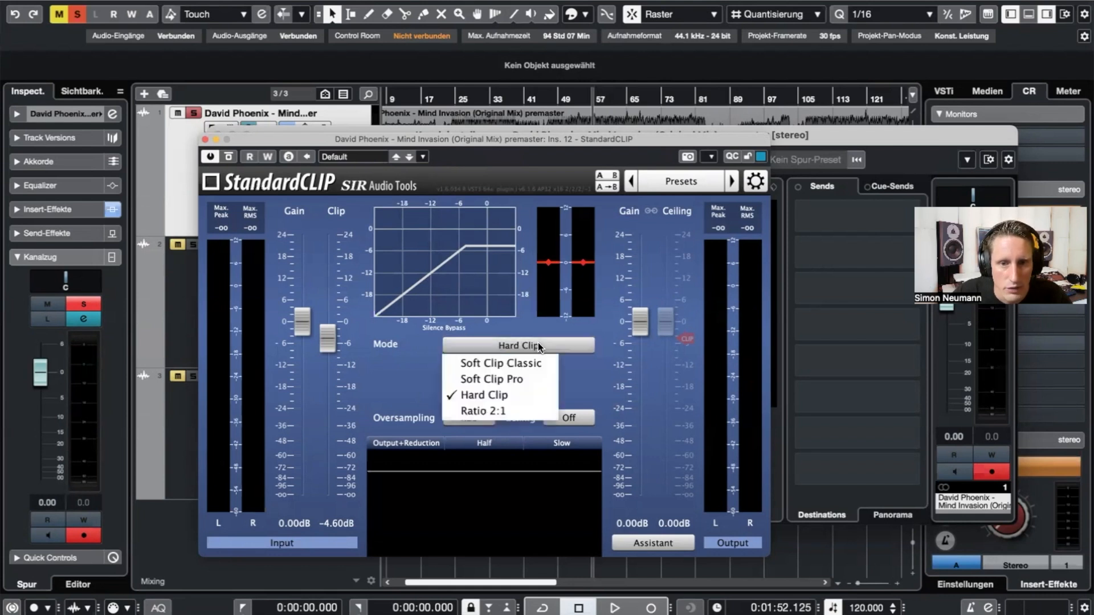
click(497, 397)
- Set the StandardCLIP clip level to -4.00 dB while auditioning, then move the window aside
drag(320, 337, 336, 326)
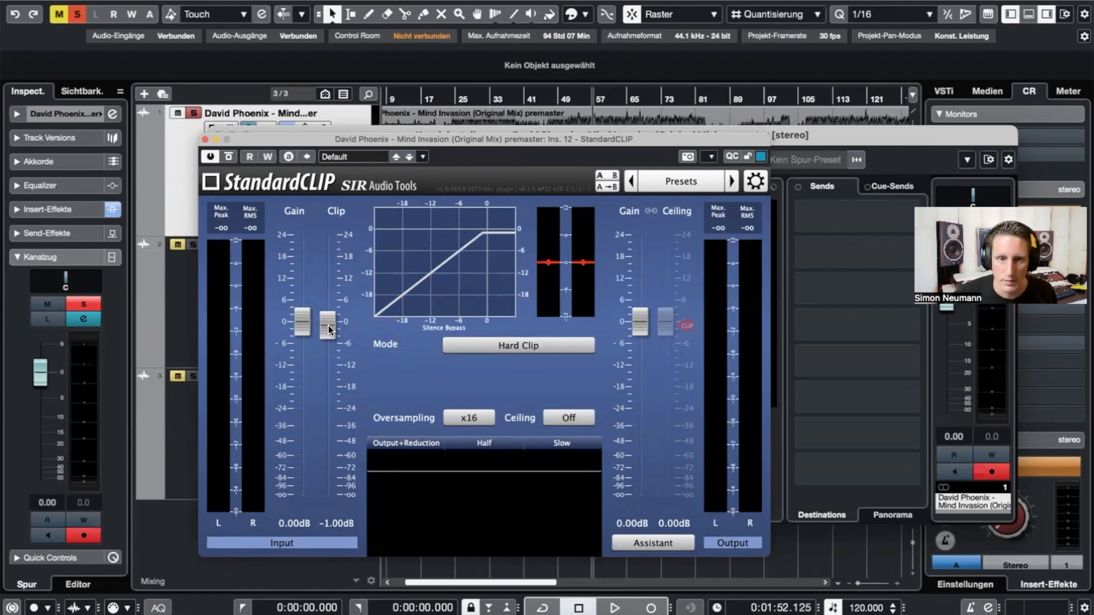
key(space)
mouse_move(329, 323)
mouse_down()
mouse_move(316, 381)
mouse_move(334, 331)
mouse_up()
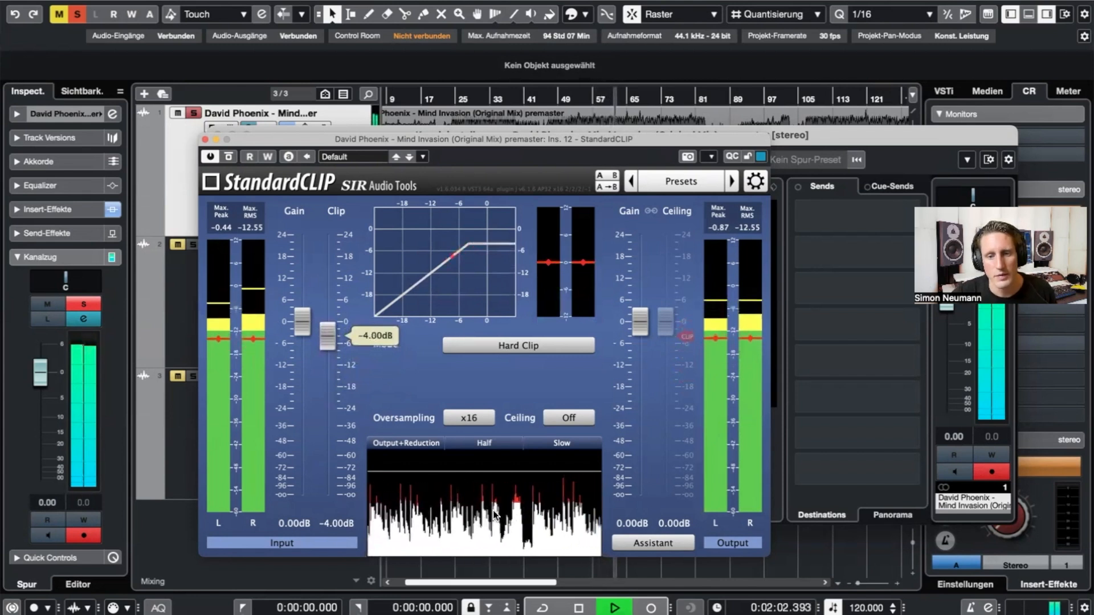
key(space)
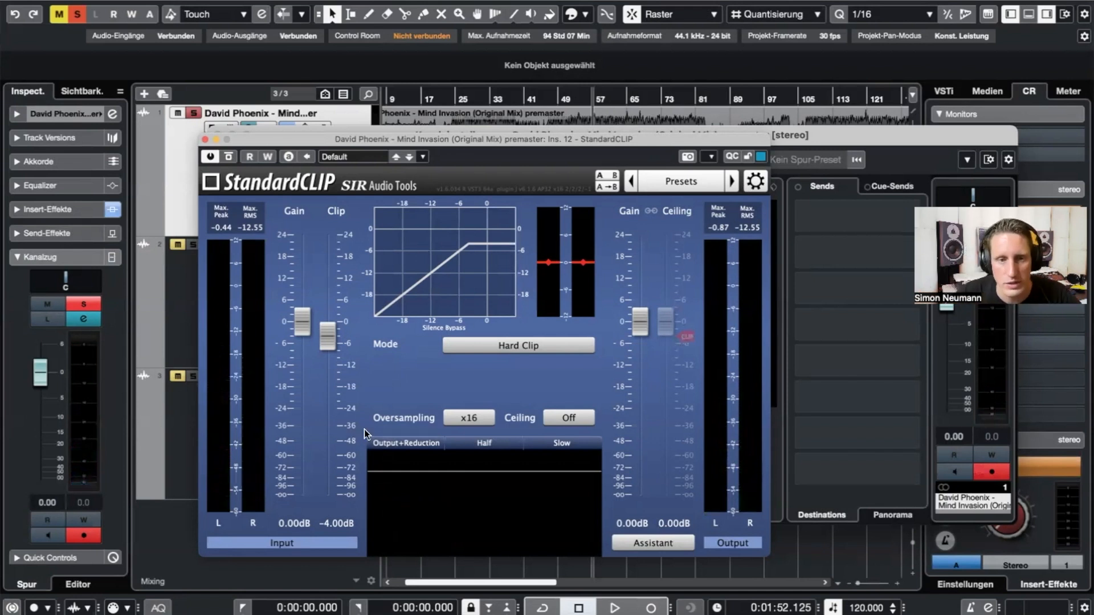
drag(485, 144, 647, 103)
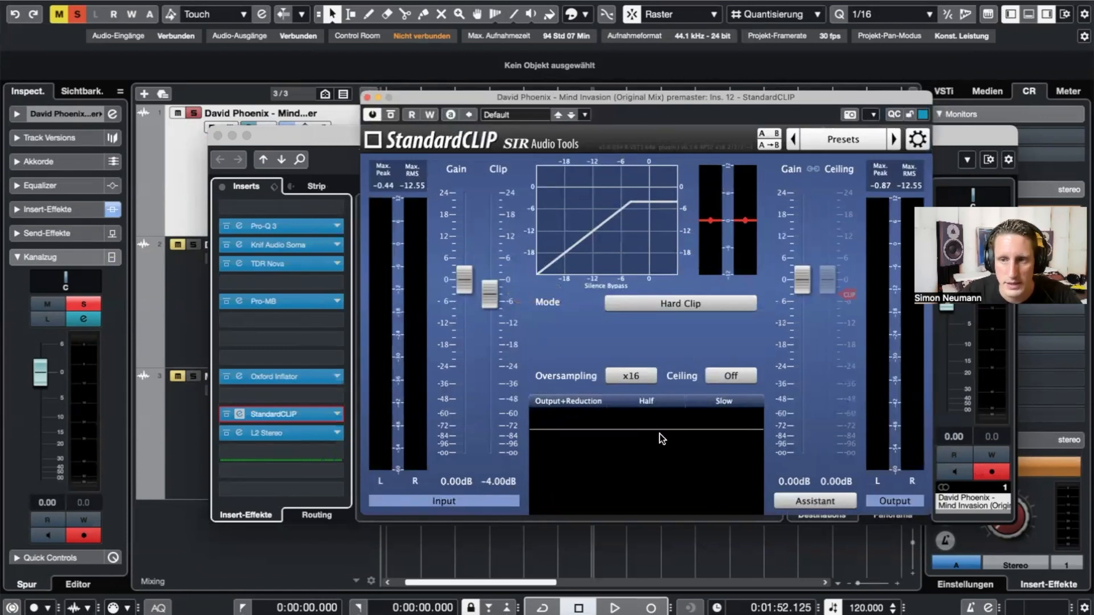
- Open the L2 Stereo limiter window beside StandardCLIP to check its -7.3 dB threshold
click(235, 436)
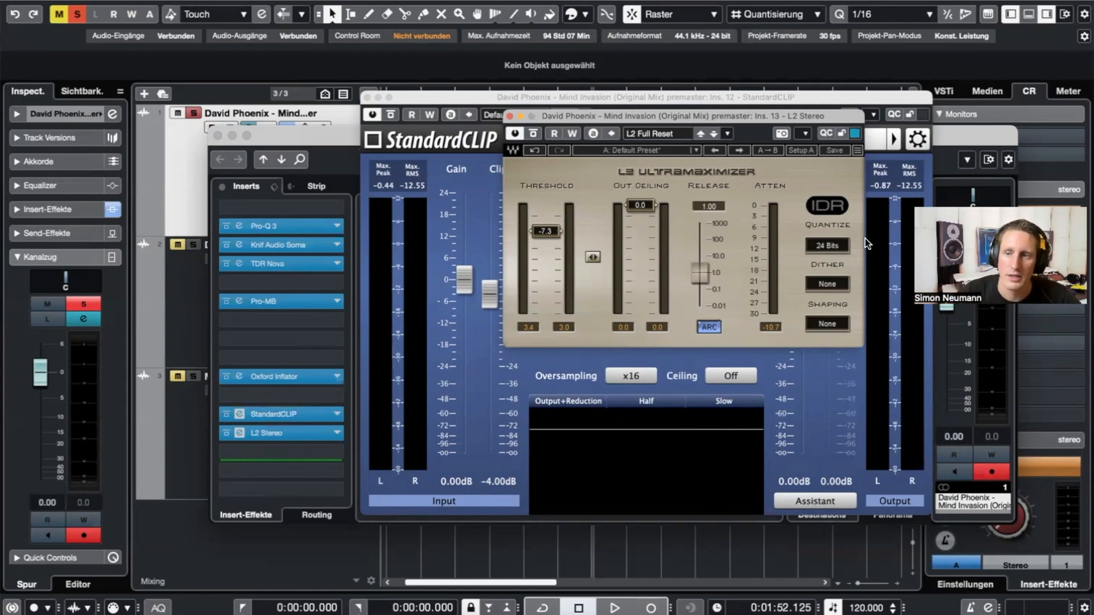
drag(759, 120, 774, 123)
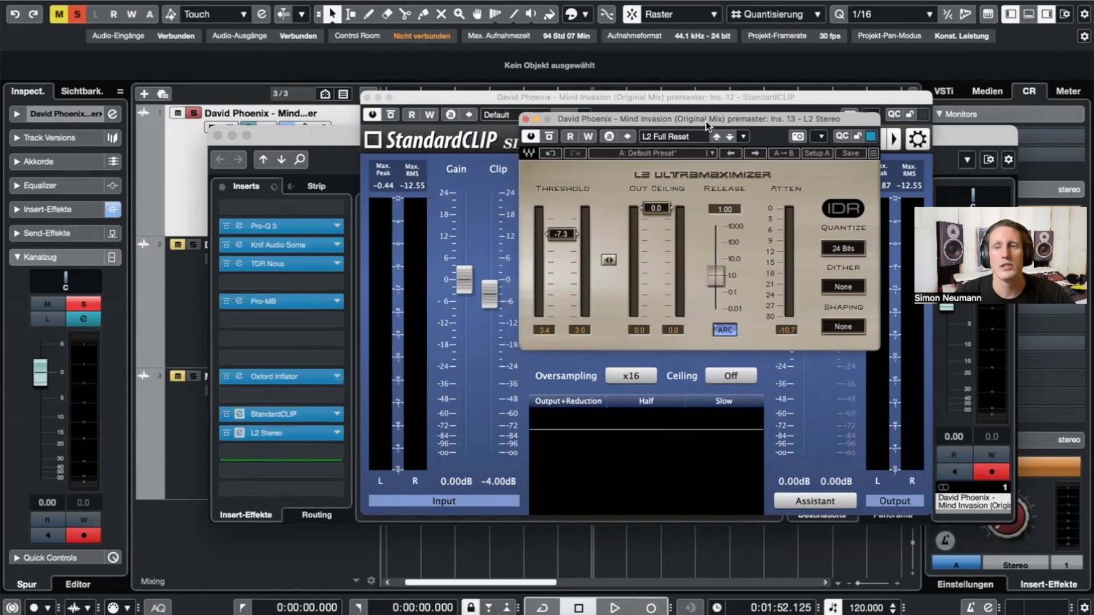
drag(707, 123, 711, 109)
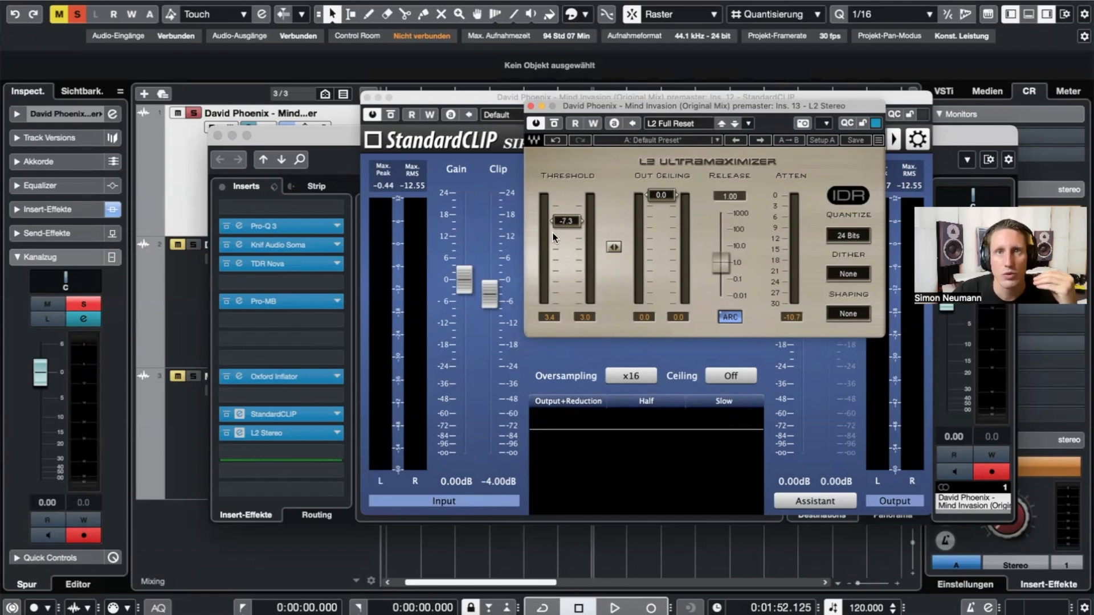
- Insert FabFilter Pro-L 2 in the empty slot below L2 Stereo, found by searching 'PRO'
click(248, 450)
text(PRO)
double_click(278, 95)
- Play the track and raise the Pro-L 2 gain to +8.40 dB
key(space)
drag(298, 251, 334, 188)
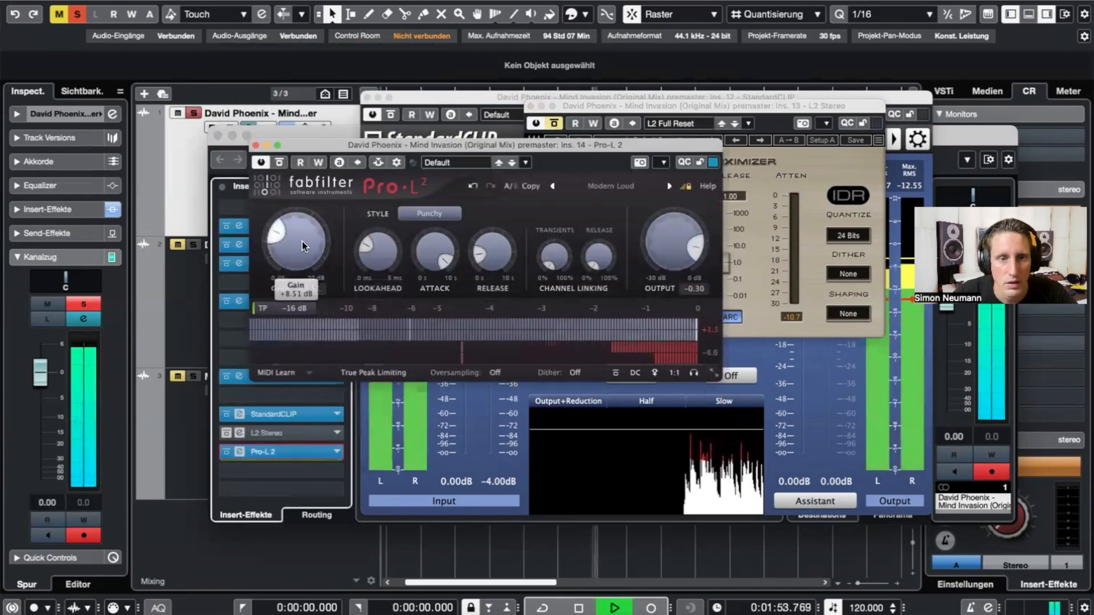
key(space)
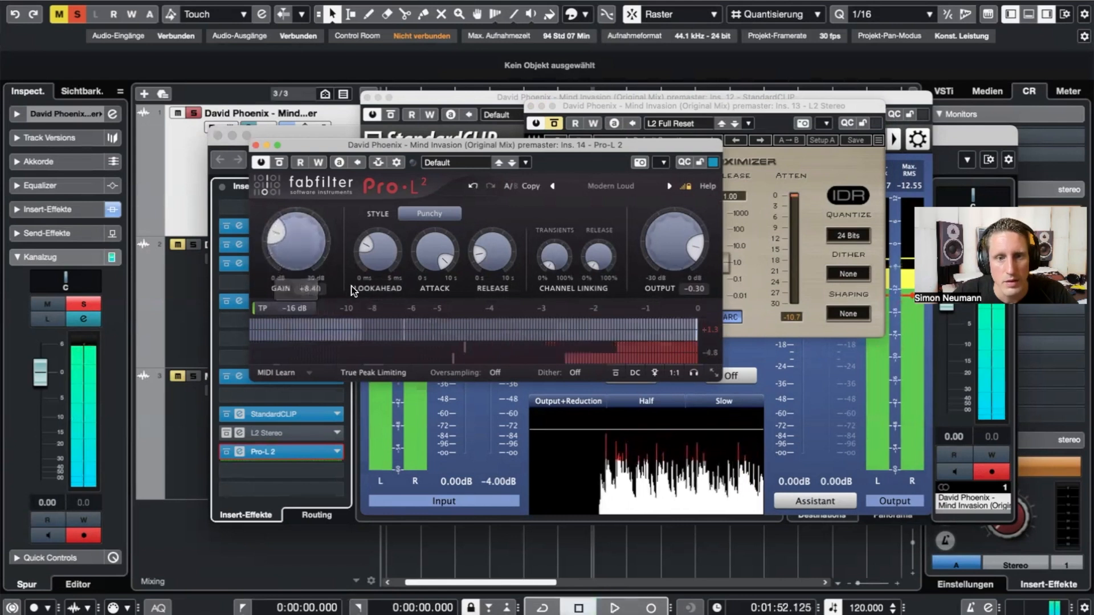